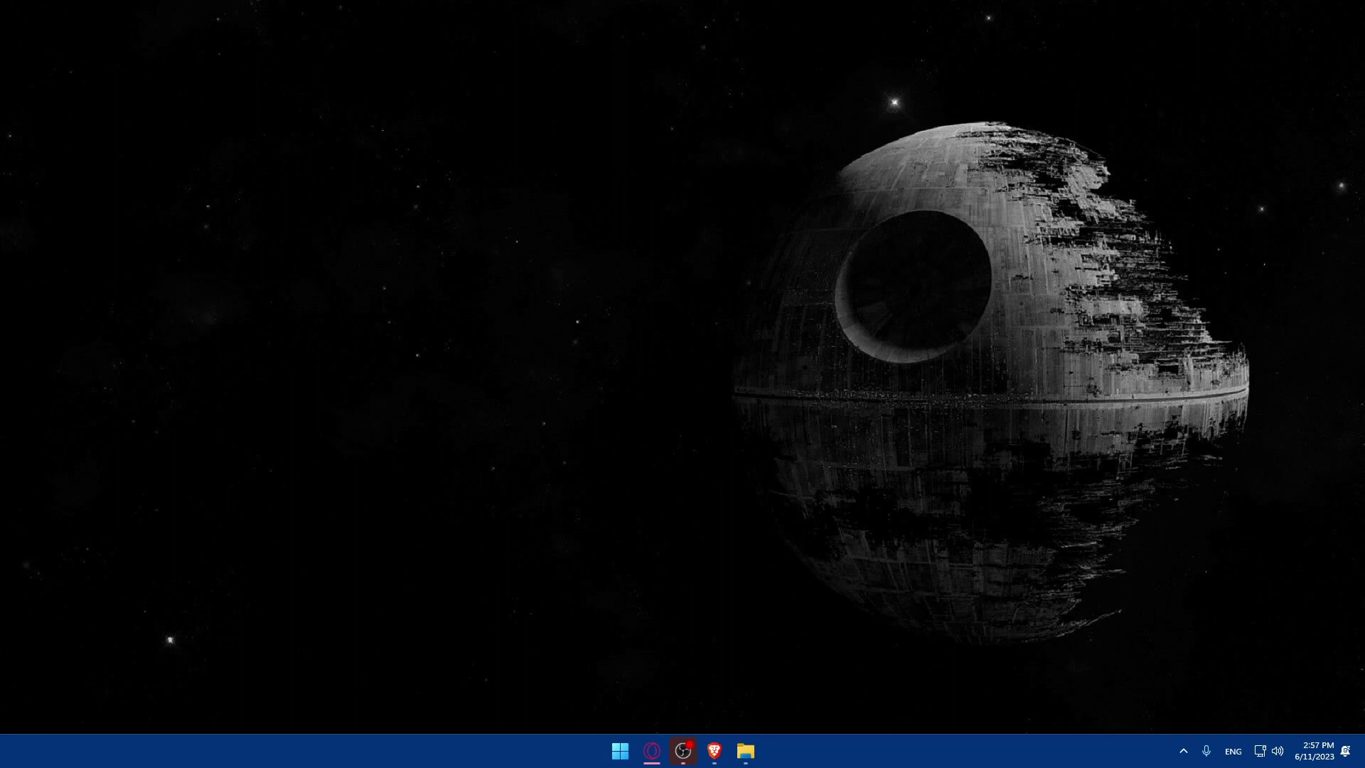
- Launch Brave and search Google for 'stable diffusion'
{"action": "left_click", "coordinate": [714, 750]}
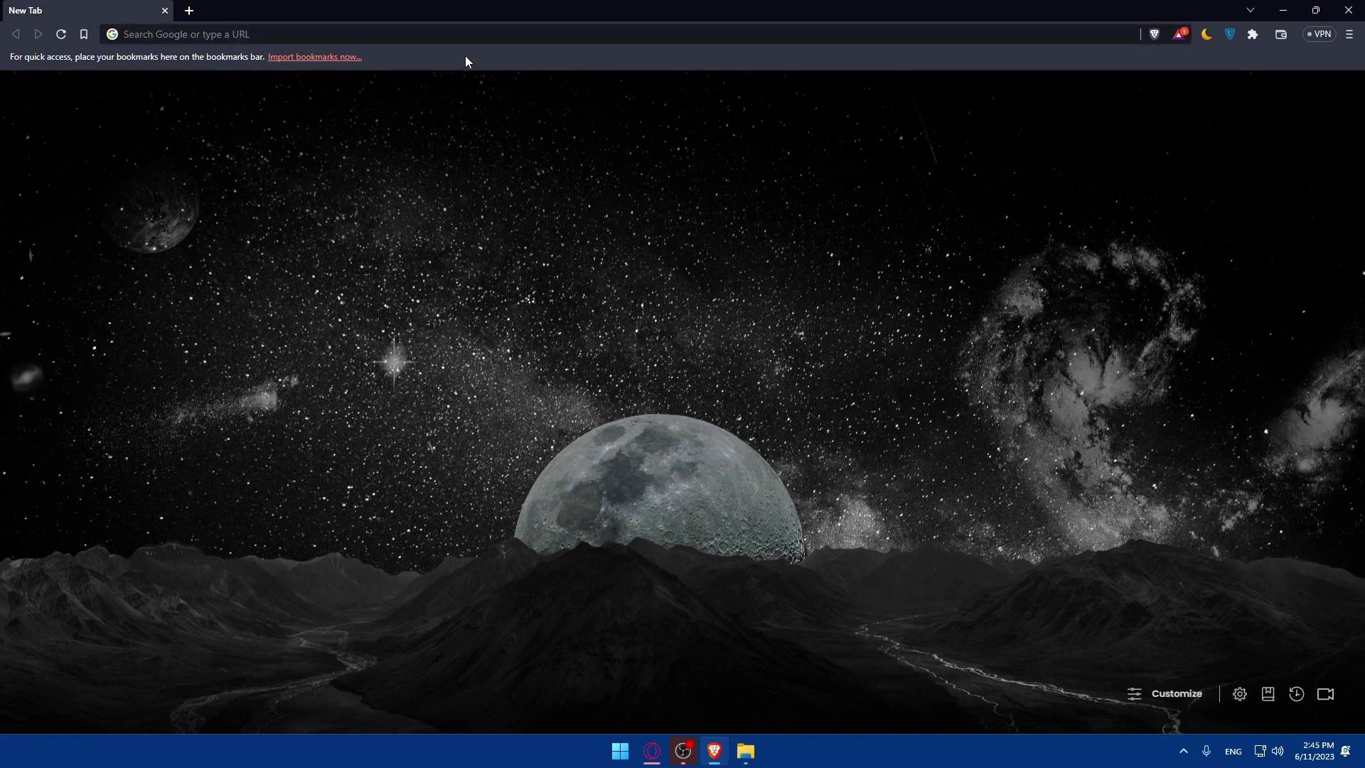
{"action": "left_click", "coordinate": [226, 33]}
{"action": "type", "text": "stab"}
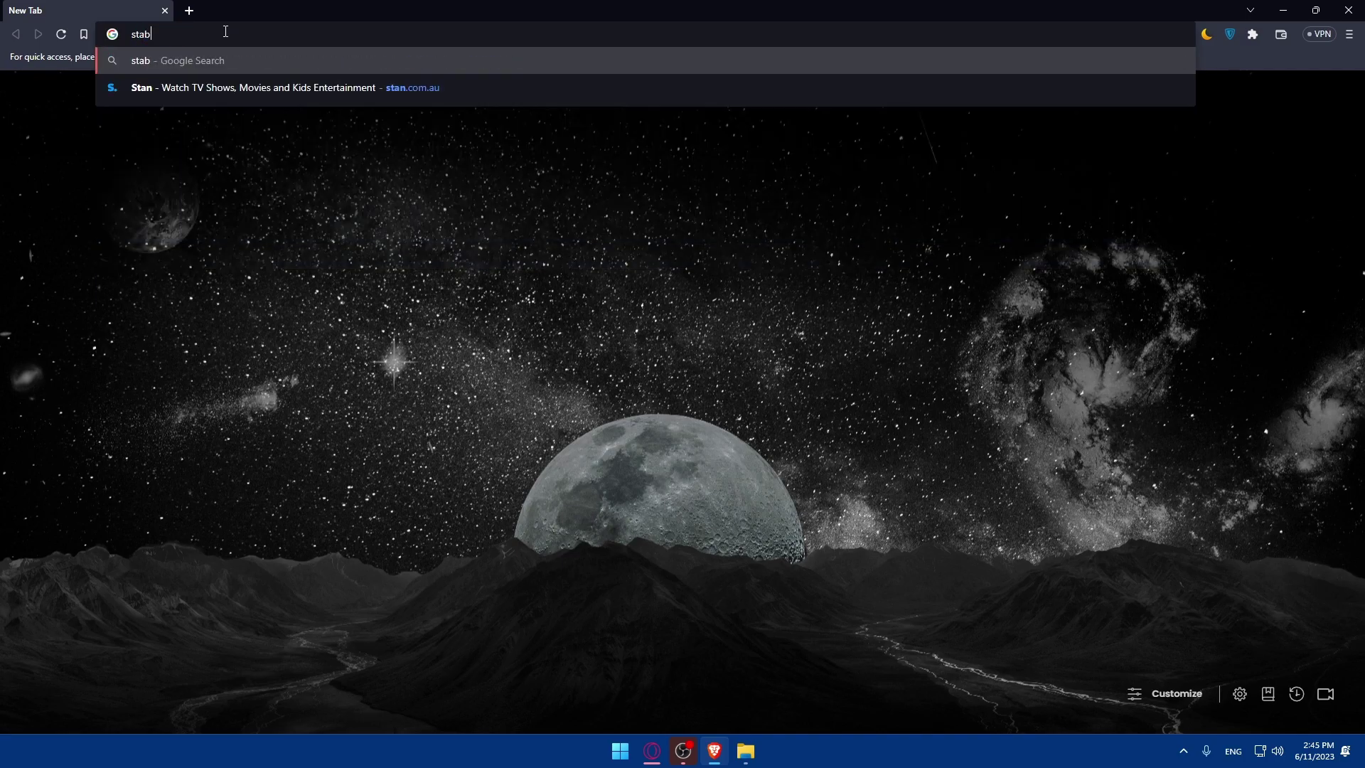
{"action": "type", "text": "le diffus"}
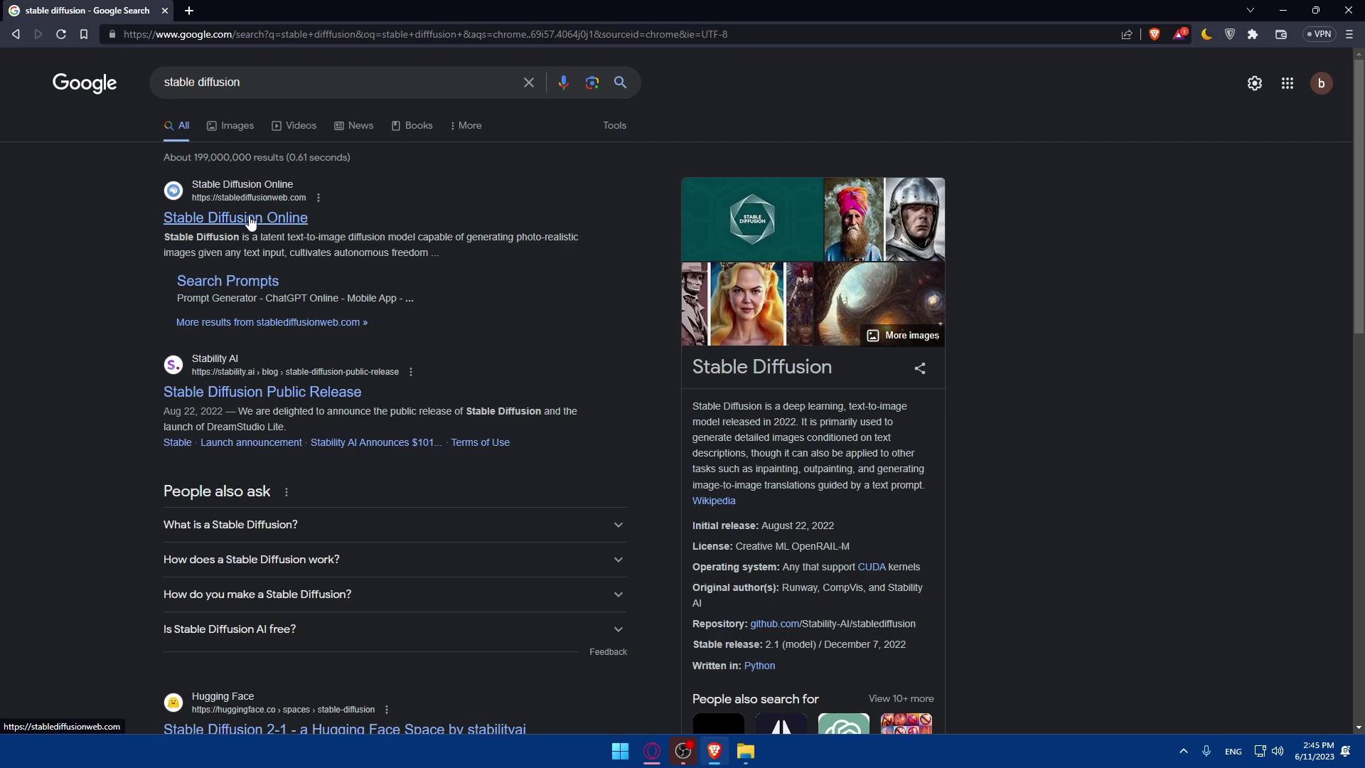
- Open the Stable Diffusion Public Release result in a new tab, skim it, and close it
{"action": "right_click", "coordinate": [258, 402]}
{"action": "left_click", "coordinate": [284, 405]}
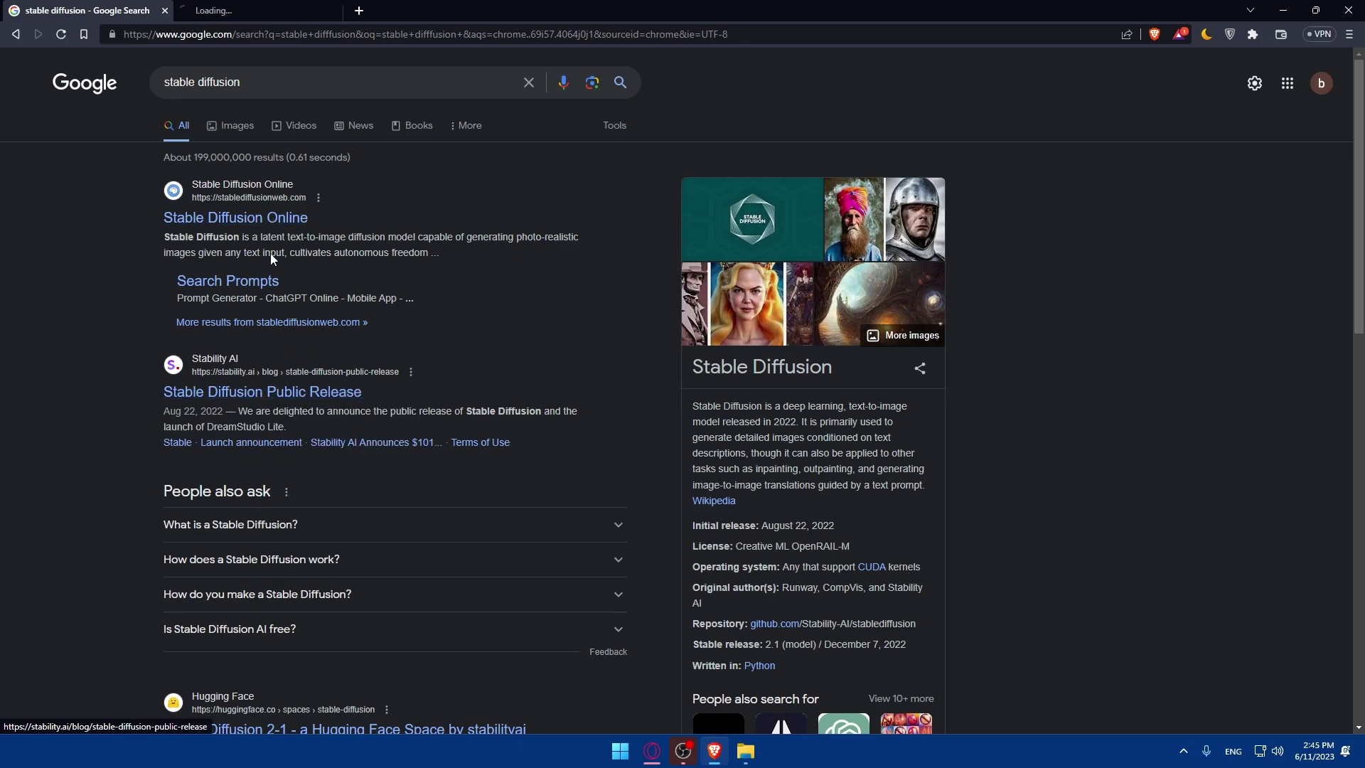
{"action": "left_click", "coordinate": [245, 10]}
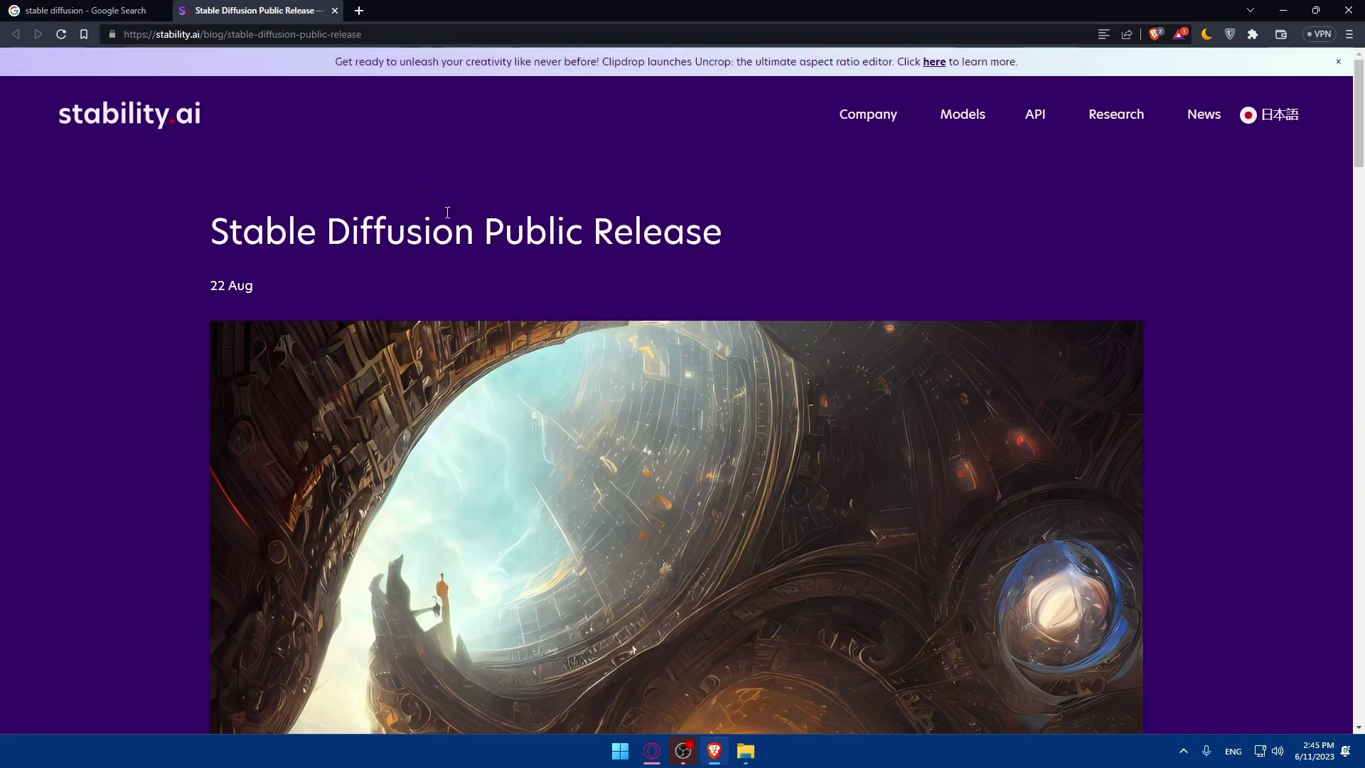
{"action": "scroll", "coordinate": [561, 264], "scroll_direction": "down", "scroll_amount": 7}
{"action": "scroll", "coordinate": [567, 268], "scroll_direction": "down", "scroll_amount": 15}
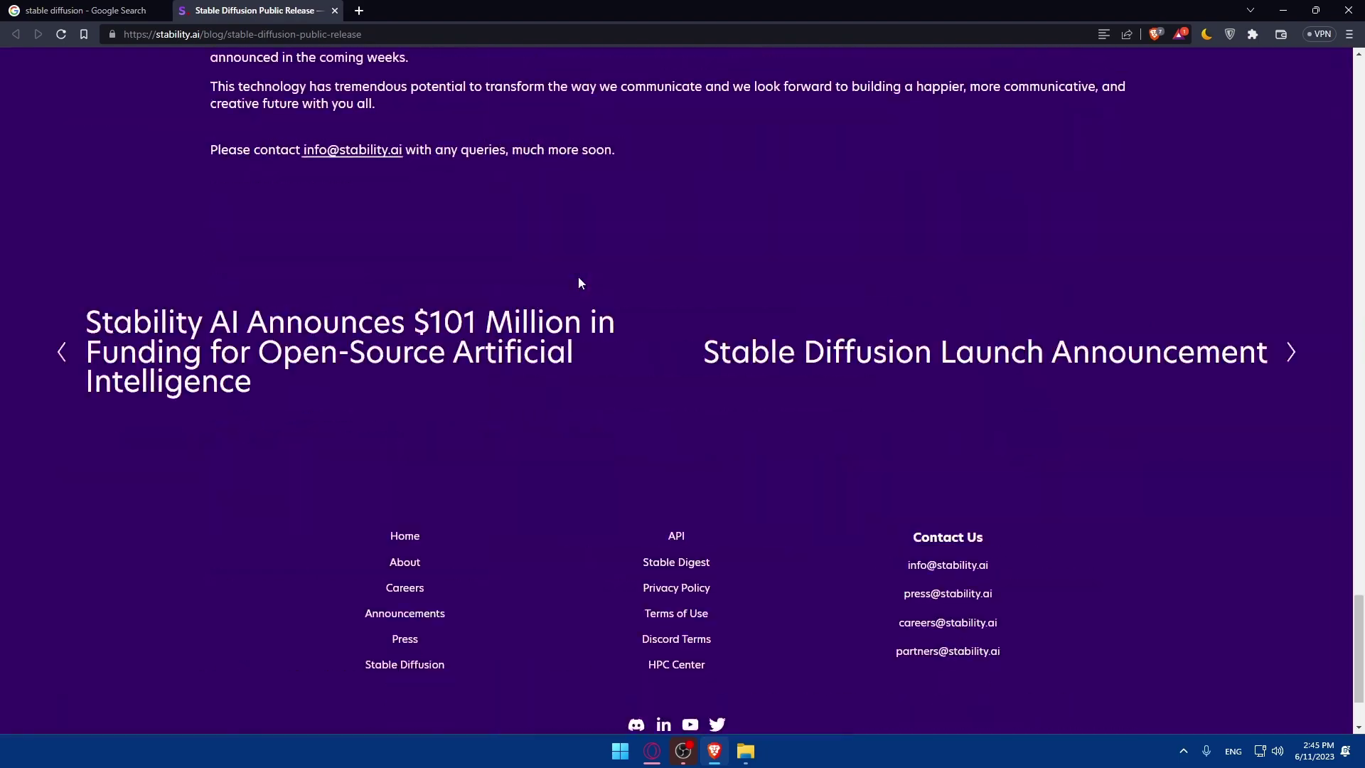
{"action": "scroll", "coordinate": [578, 276], "scroll_direction": "up", "scroll_amount": 18}
{"action": "left_click", "coordinate": [334, 9]}
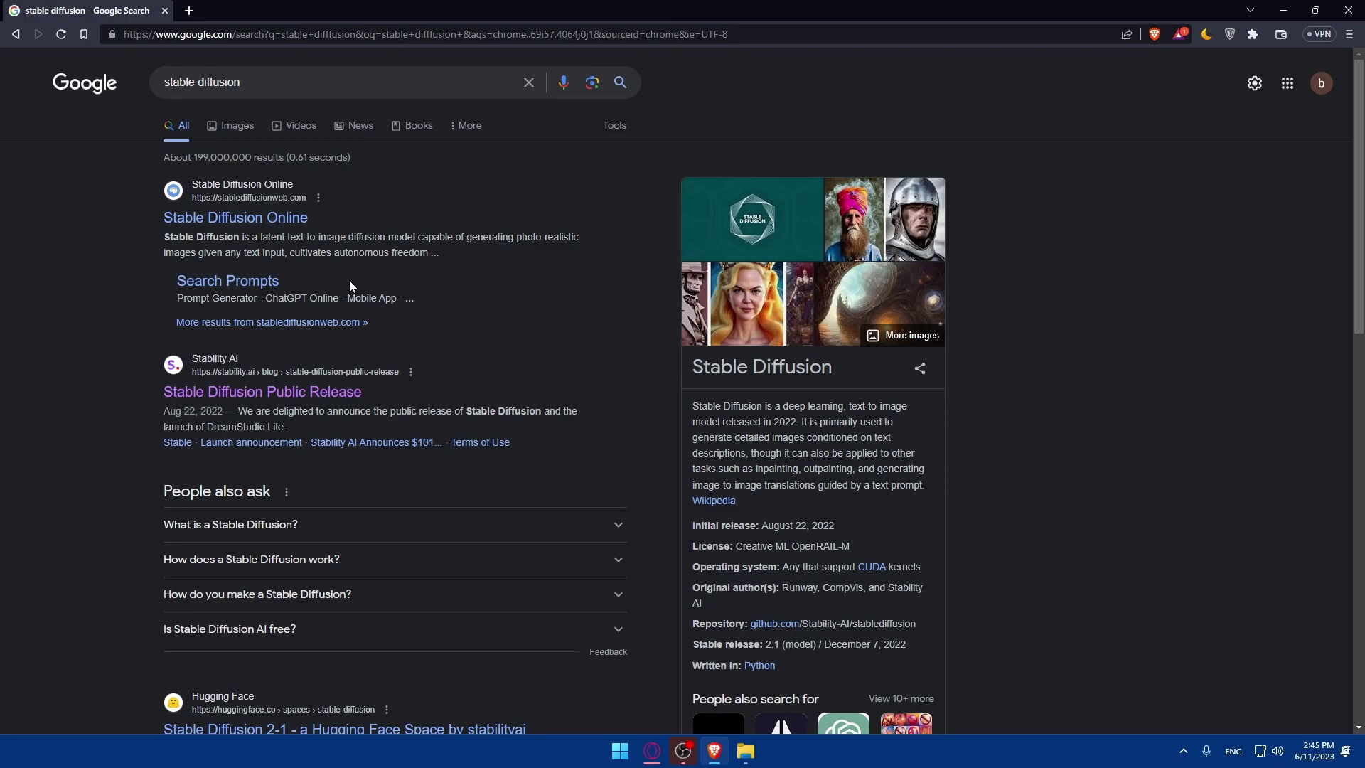
- Open the Stable Diffusion Online search result and choose 'Get Started for Free'
{"action": "left_click", "coordinate": [286, 218]}
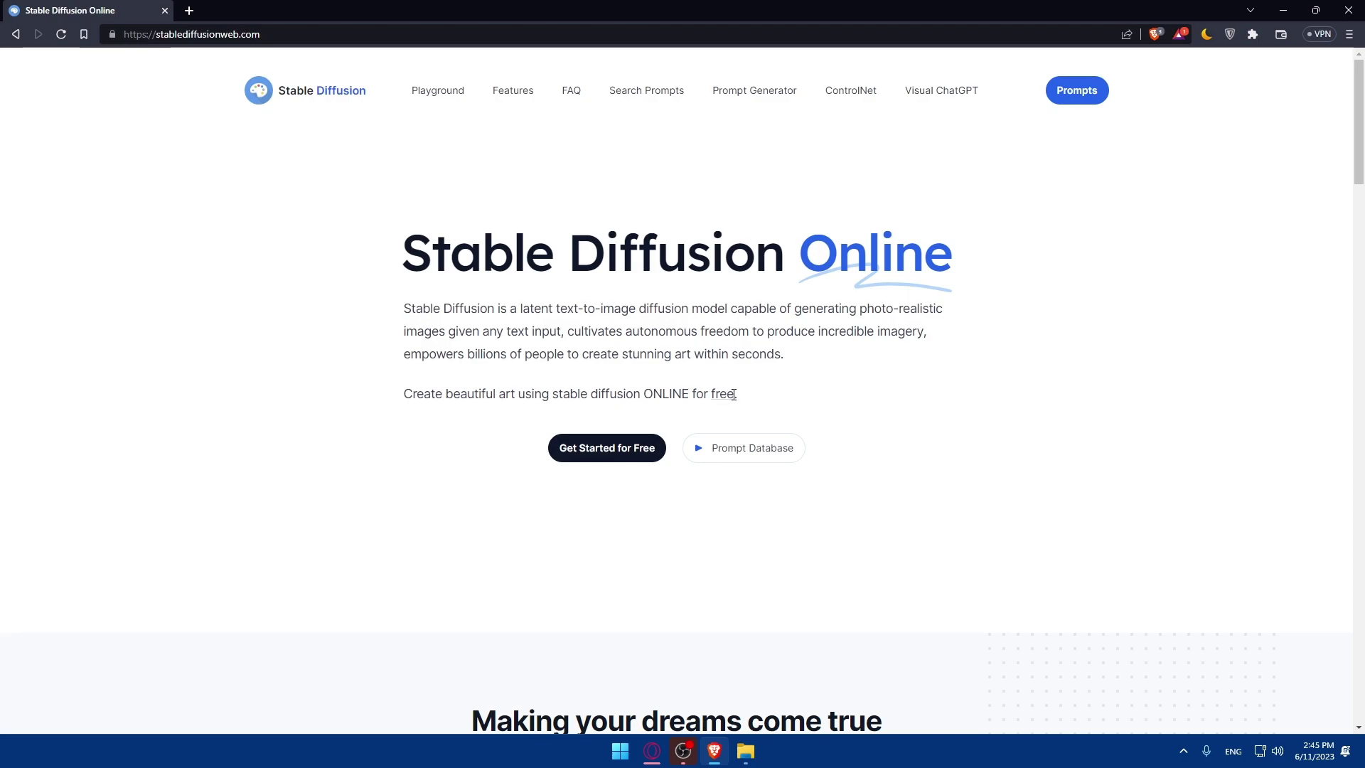
{"action": "left_click", "coordinate": [620, 462]}
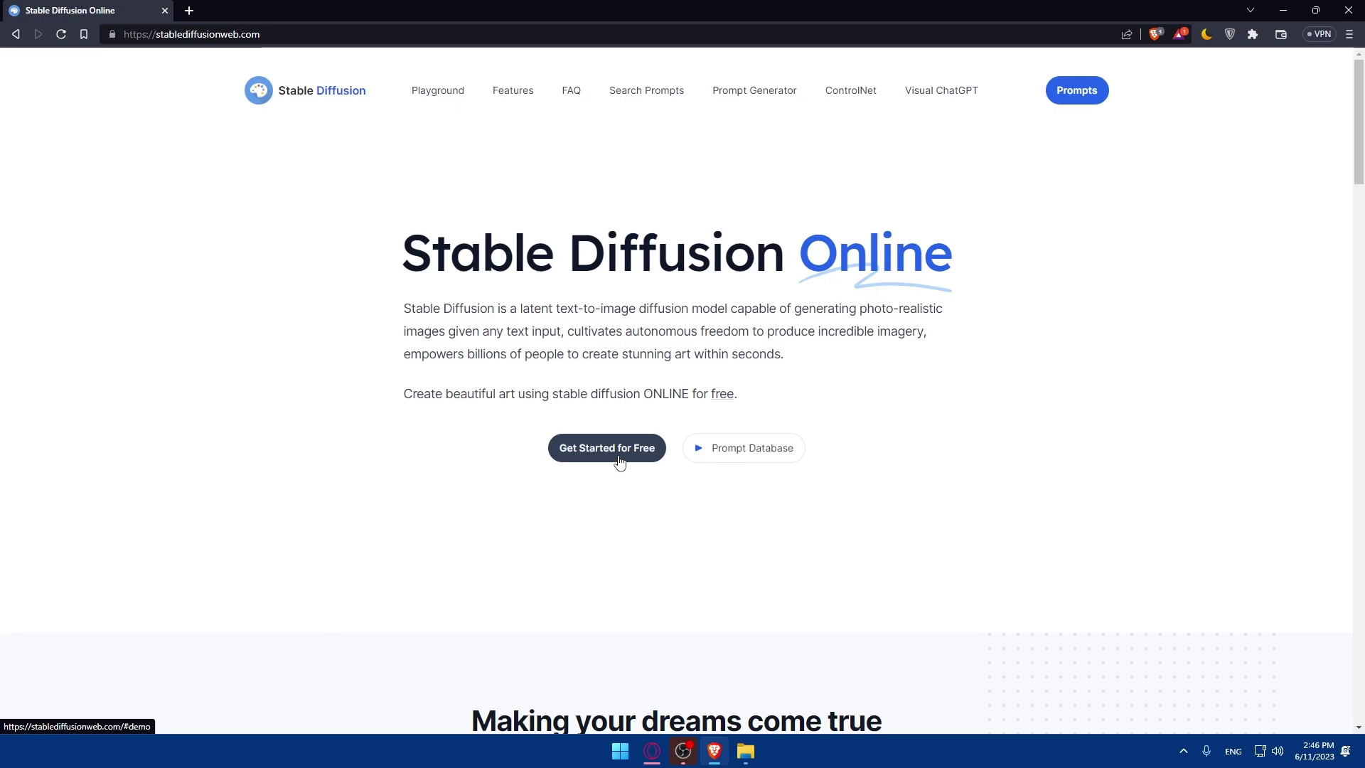
- Open the Prompt Database in a new tab and switch to the Search Prompts page
{"action": "right_click", "coordinate": [737, 453]}
{"action": "left_click", "coordinate": [760, 464]}
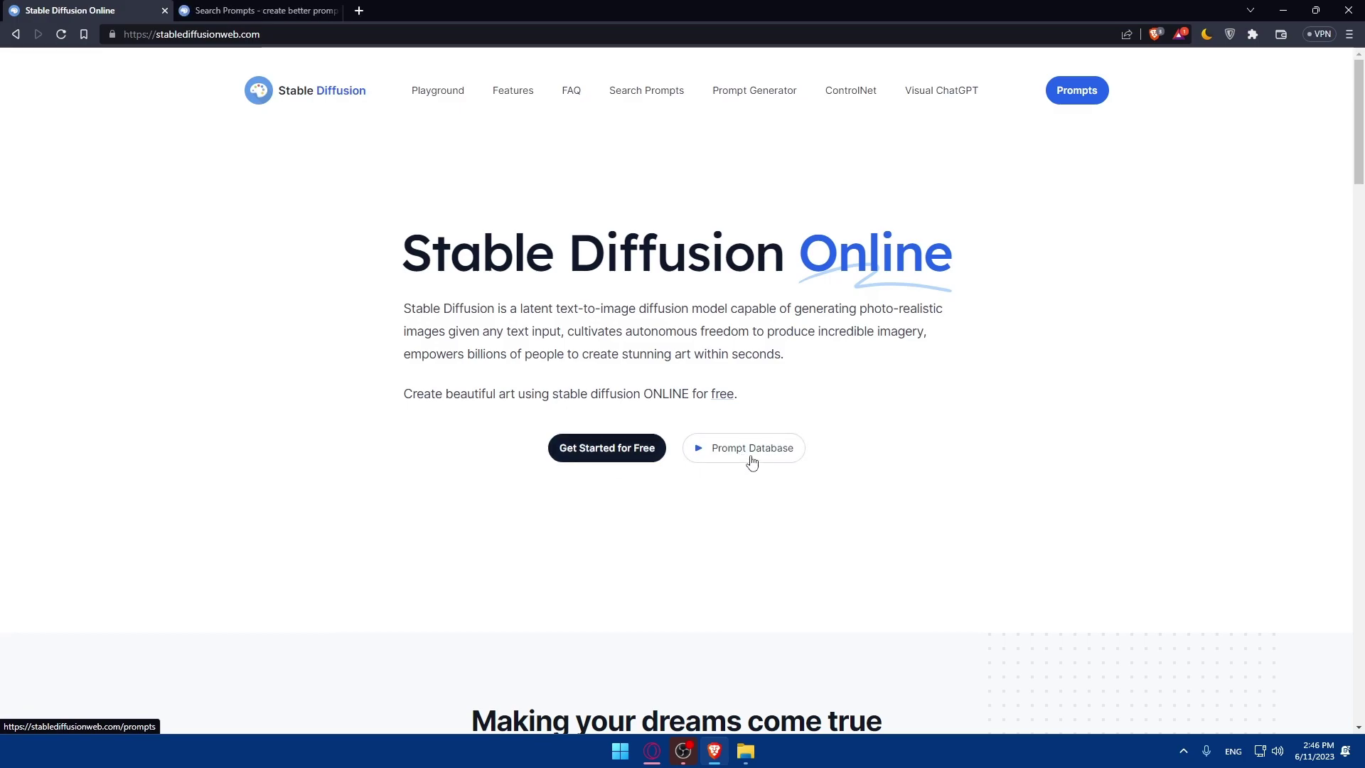
{"action": "left_click", "coordinate": [209, 9]}
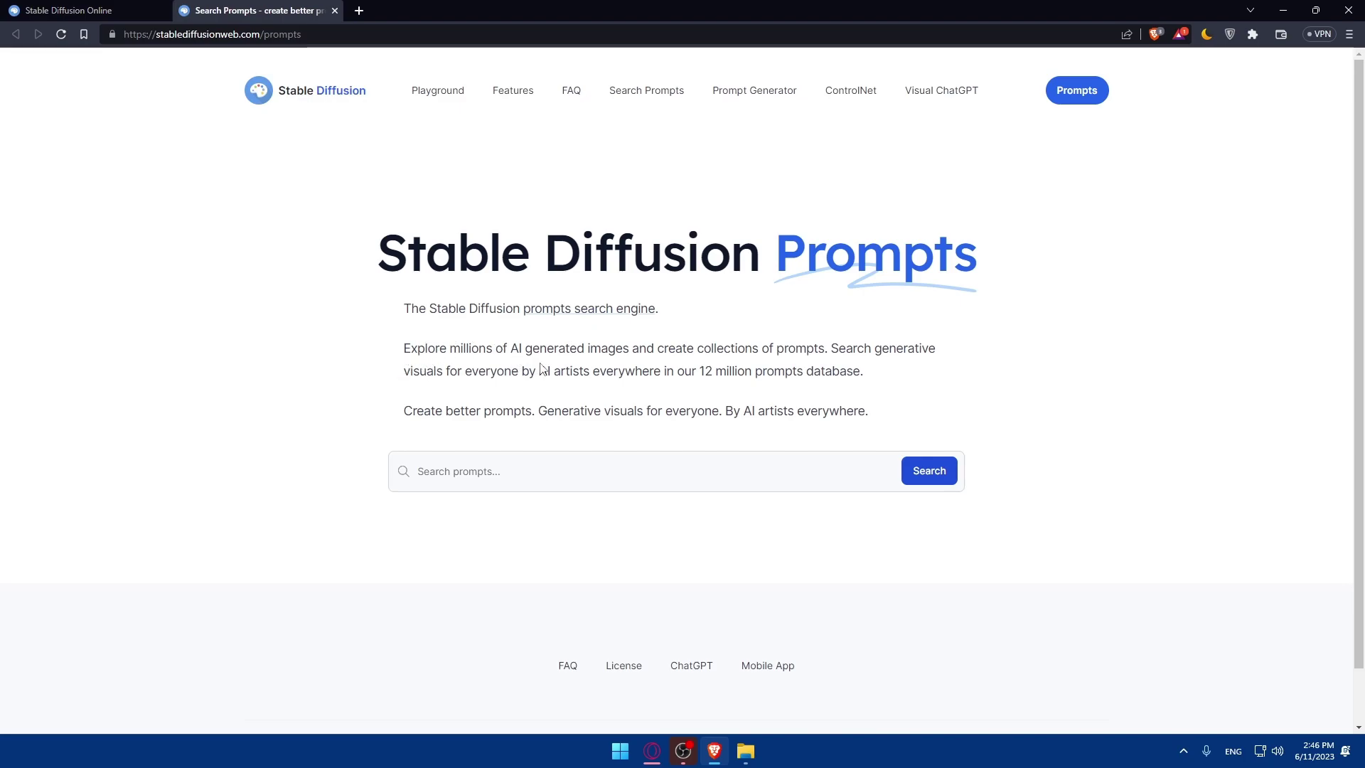
{"action": "scroll", "coordinate": [585, 441], "scroll_direction": "down", "scroll_amount": 1}
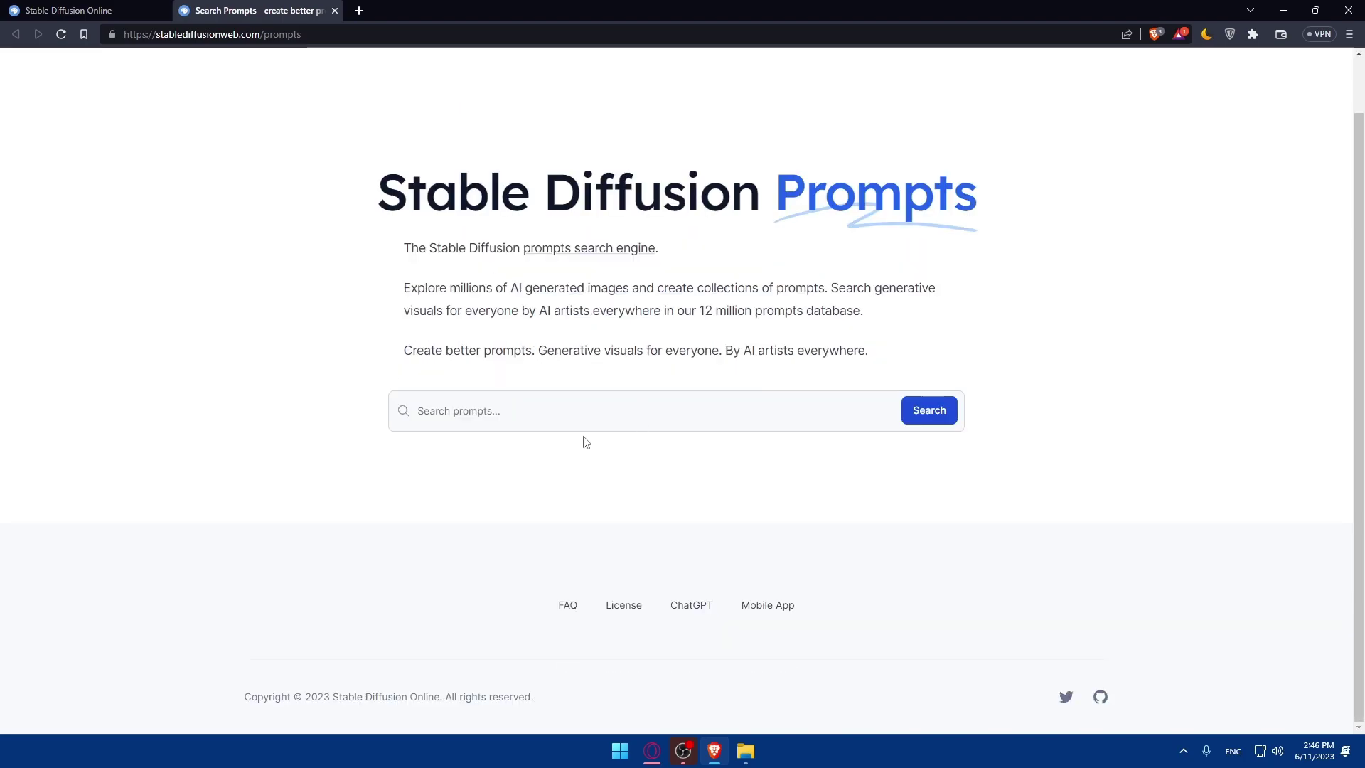
{"action": "scroll", "coordinate": [548, 460], "scroll_direction": "up", "scroll_amount": 1}
{"action": "scroll", "coordinate": [536, 474], "scroll_direction": "down", "scroll_amount": 1}
- Search prompts for 'house in the forest in the night with moon'
{"action": "left_click", "coordinate": [526, 412]}
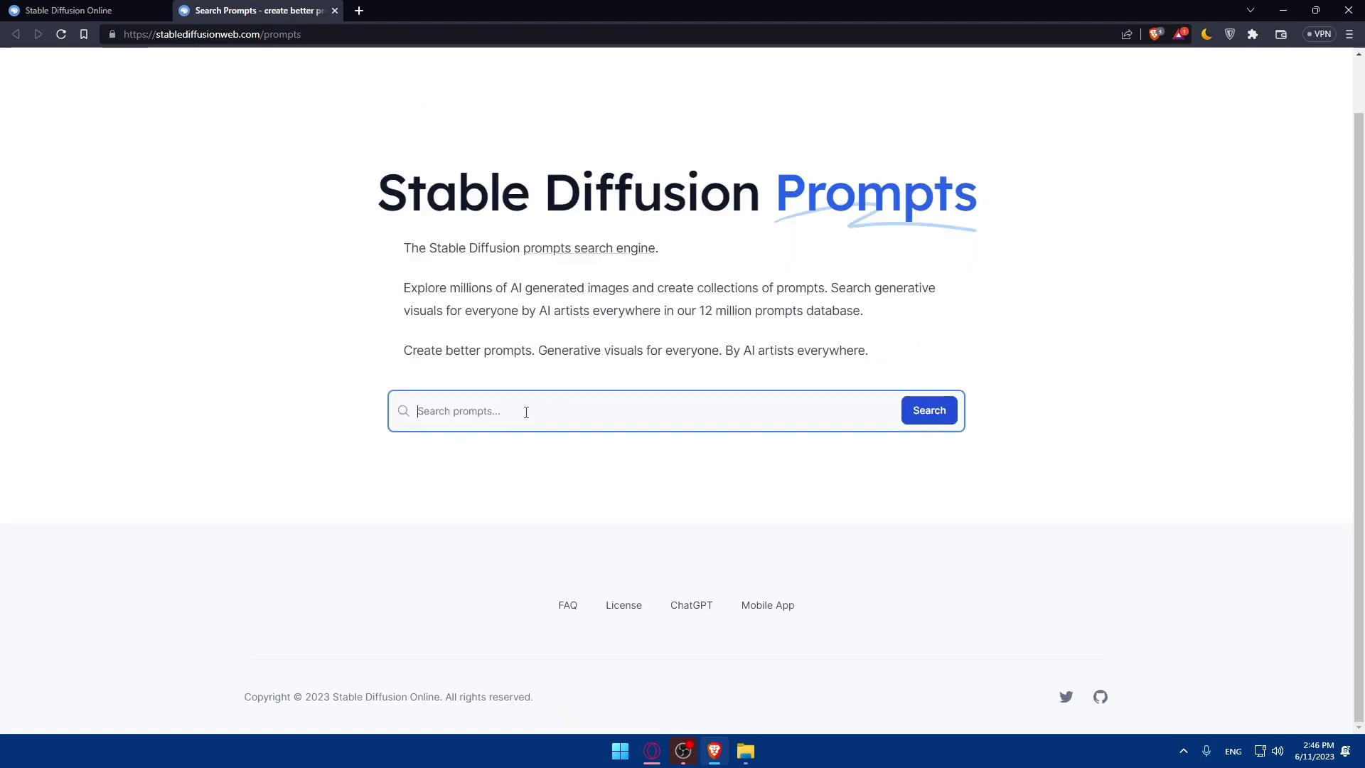
{"action": "type", "text": "house in the forest"}
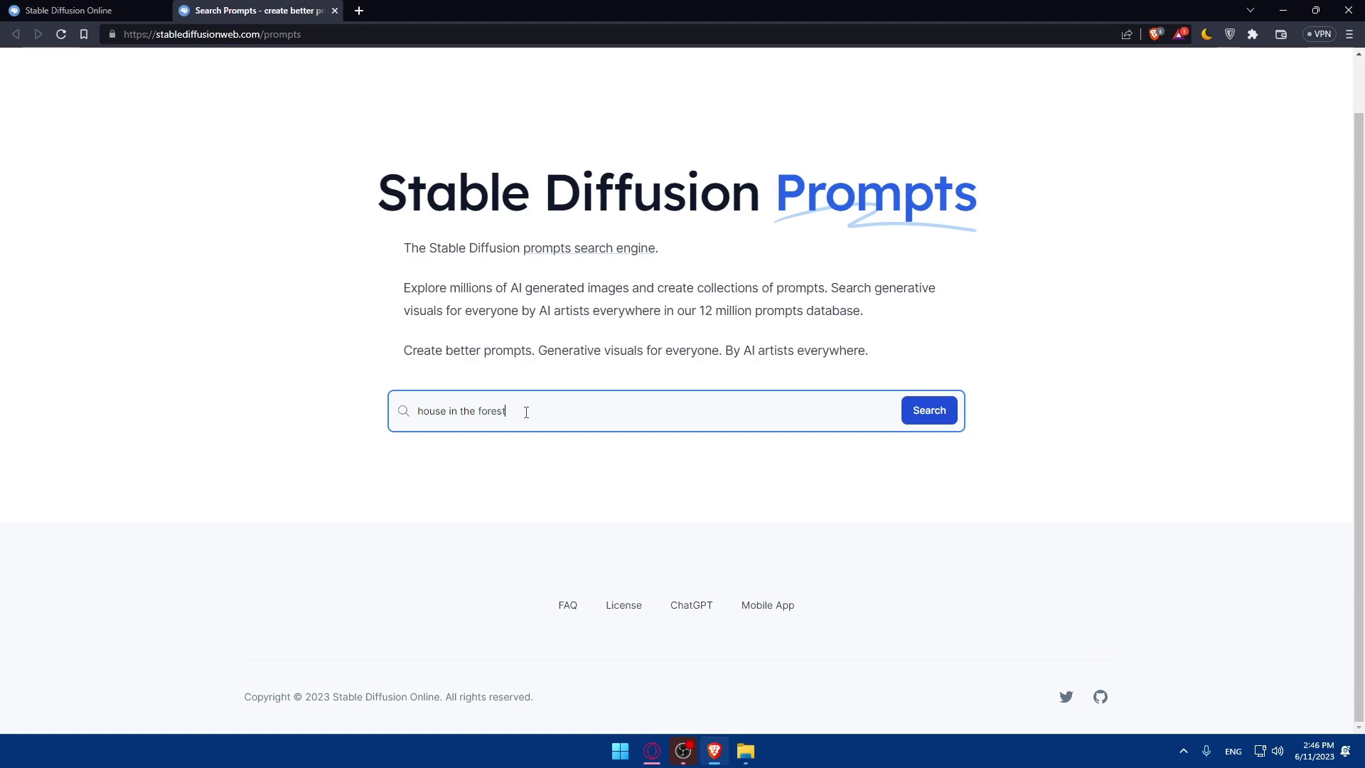
{"action": "type", "text": " in th night with mooon"}
{"action": "left_click", "coordinate": [531, 412]}
{"action": "type", "text": "e"}
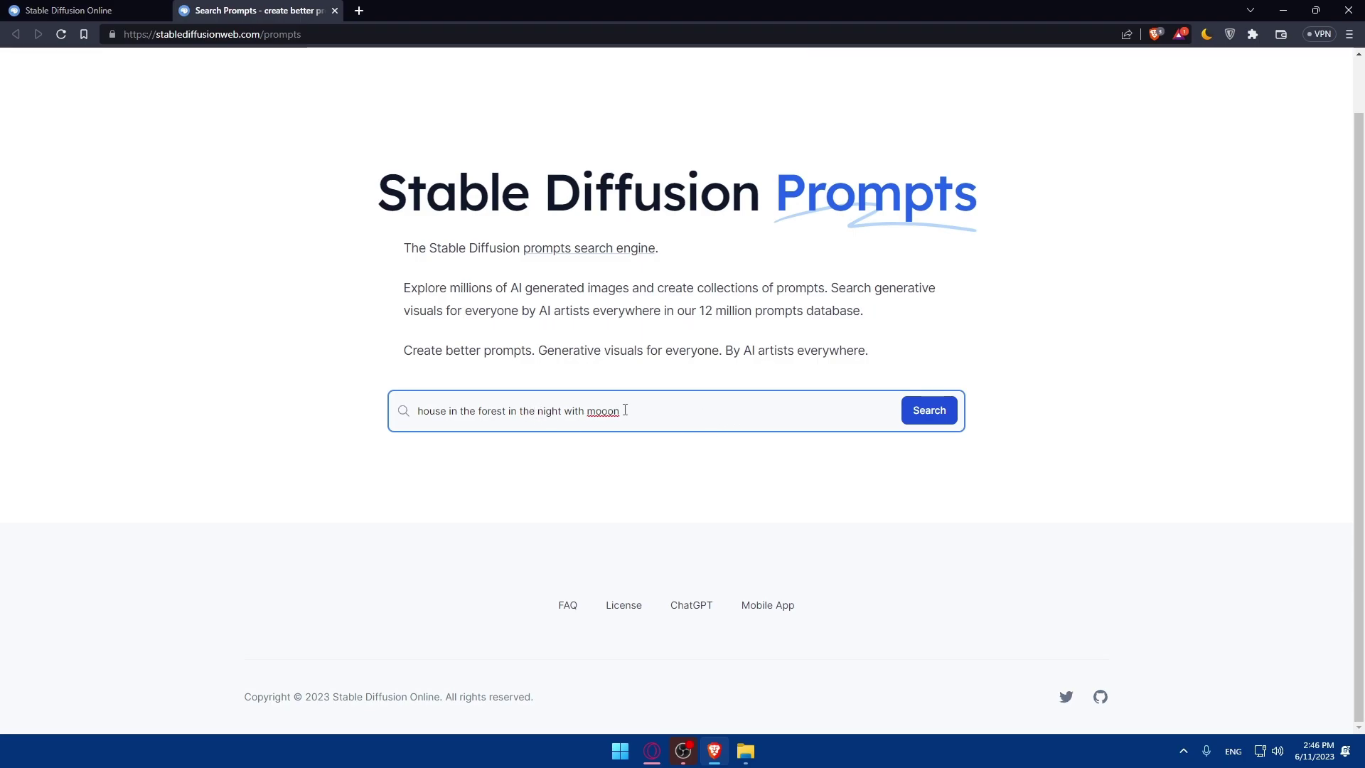
{"action": "key", "text": "BackSpace"}
{"action": "left_click", "coordinate": [931, 416]}
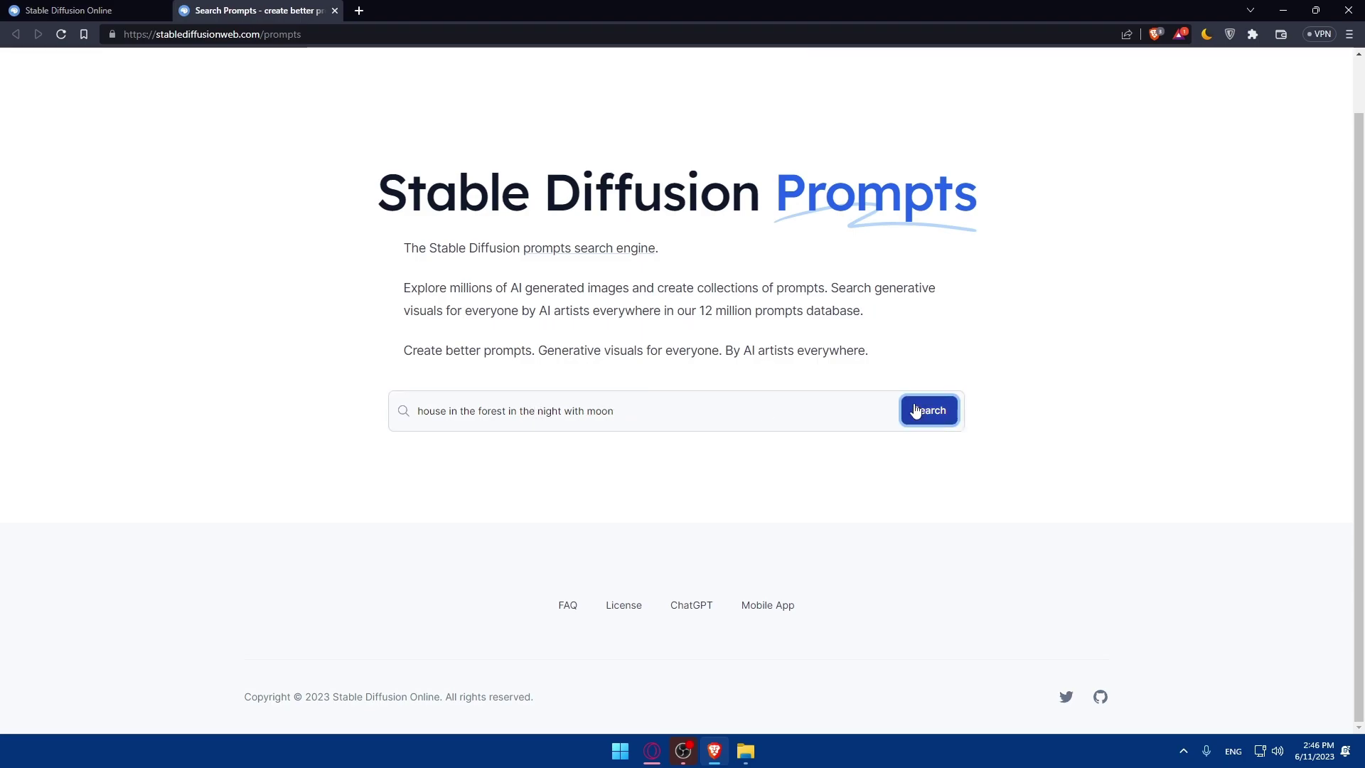
- Select the matte-painting prompt text of the search result
{"action": "scroll", "coordinate": [384, 469], "scroll_direction": "down", "scroll_amount": 3}
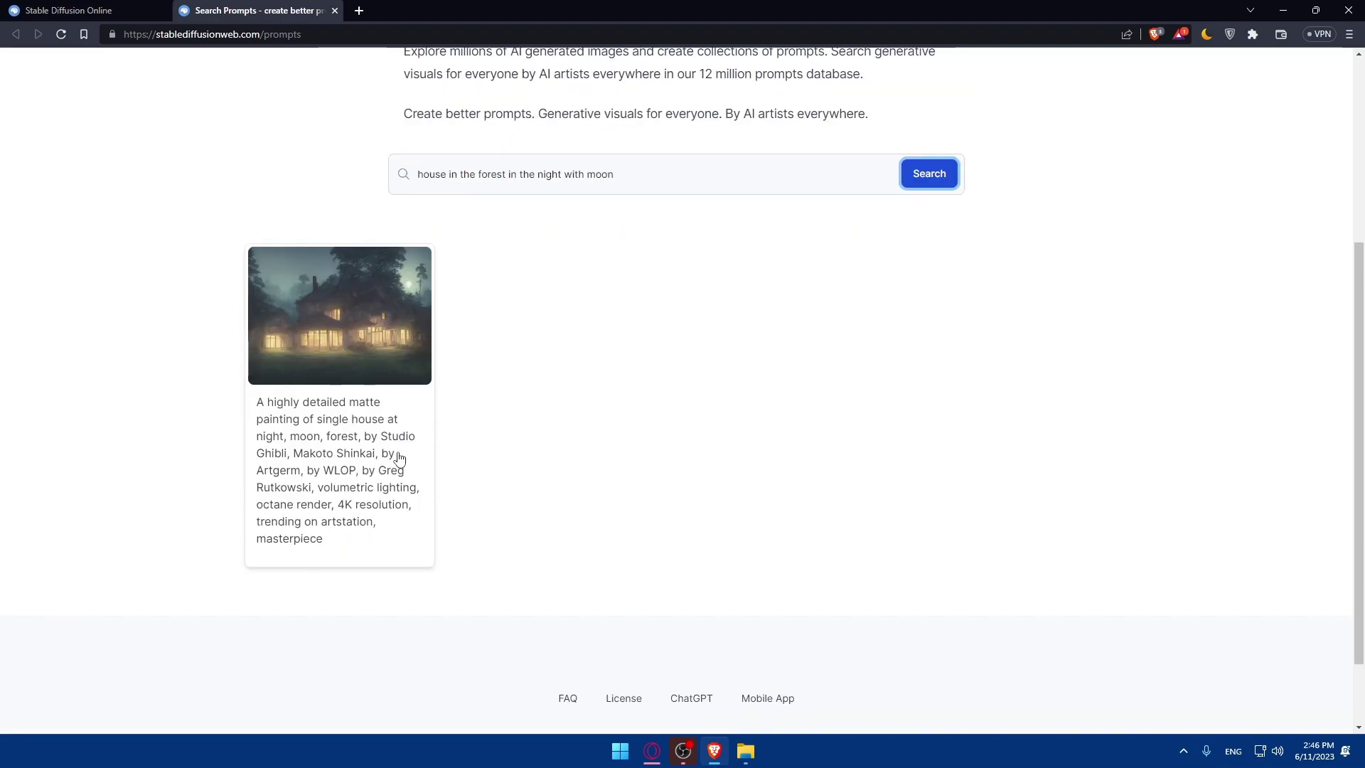
{"action": "scroll", "coordinate": [394, 440], "scroll_direction": "up", "scroll_amount": 2}
{"action": "scroll", "coordinate": [366, 445], "scroll_direction": "up", "scroll_amount": 2}
{"action": "scroll", "coordinate": [317, 478], "scroll_direction": "down", "scroll_amount": 2}
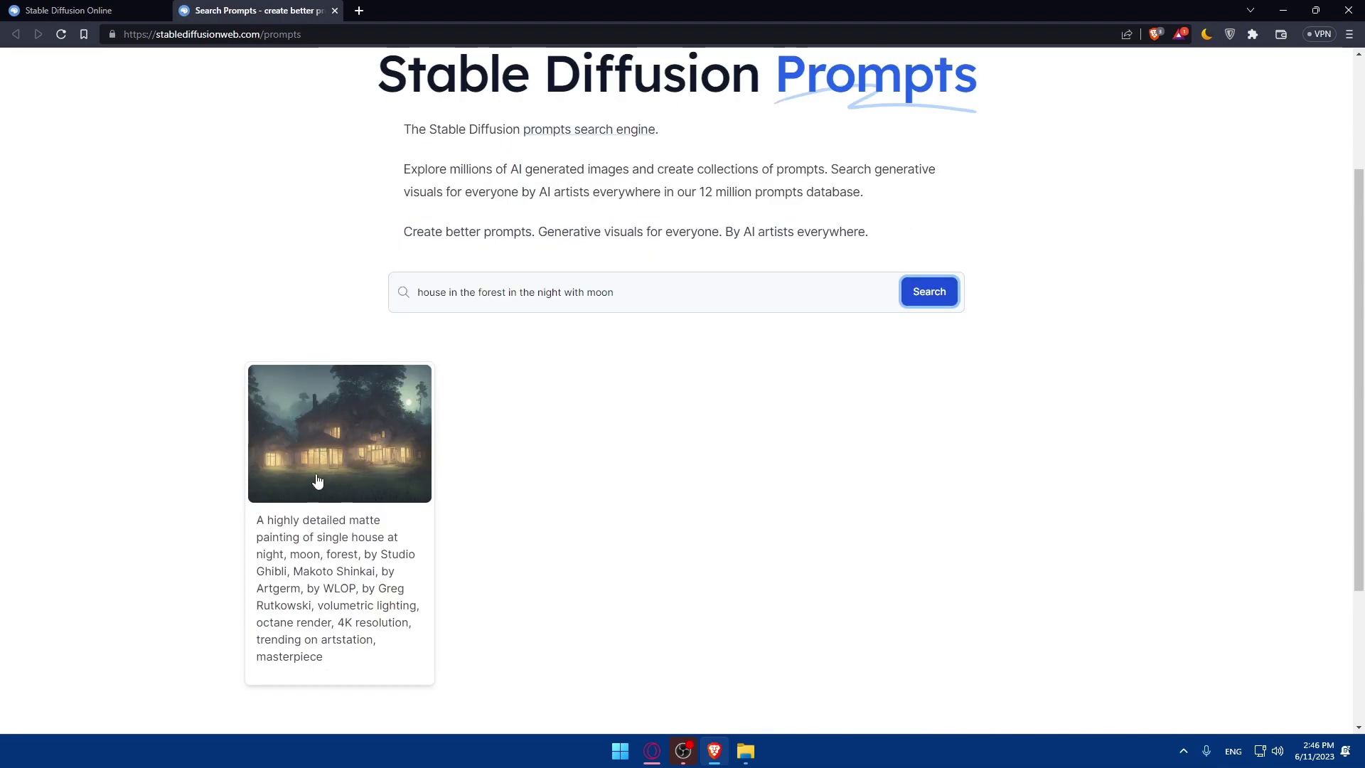
{"action": "scroll", "coordinate": [364, 549], "scroll_direction": "down", "scroll_amount": 1}
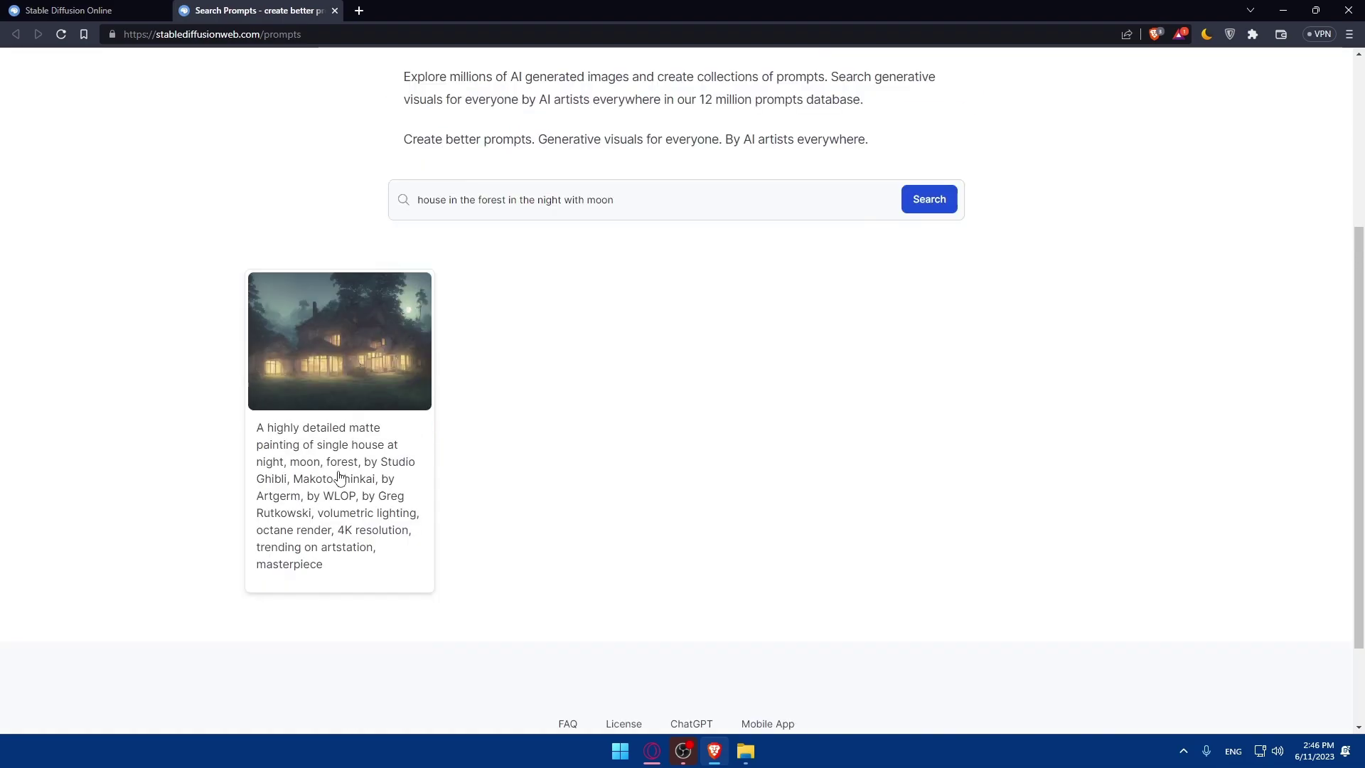
{"action": "left_click_drag", "start_coordinate": [359, 567], "coordinate": [250, 430]}
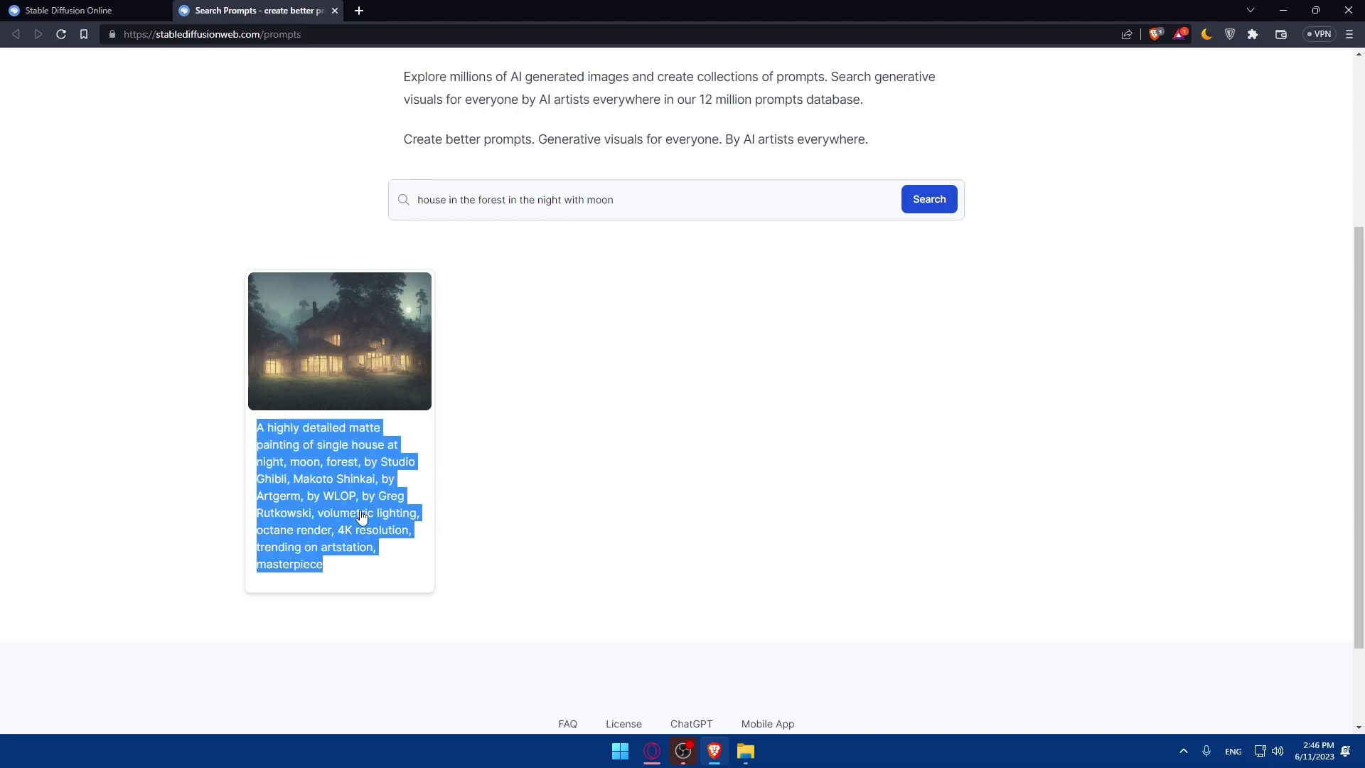
{"action": "left_click", "coordinate": [528, 427]}
{"action": "left_click_drag", "start_coordinate": [338, 569], "coordinate": [258, 431]}
{"action": "left_click", "coordinate": [530, 427]}
{"action": "scroll", "coordinate": [728, 332], "scroll_direction": "up", "scroll_amount": 3}
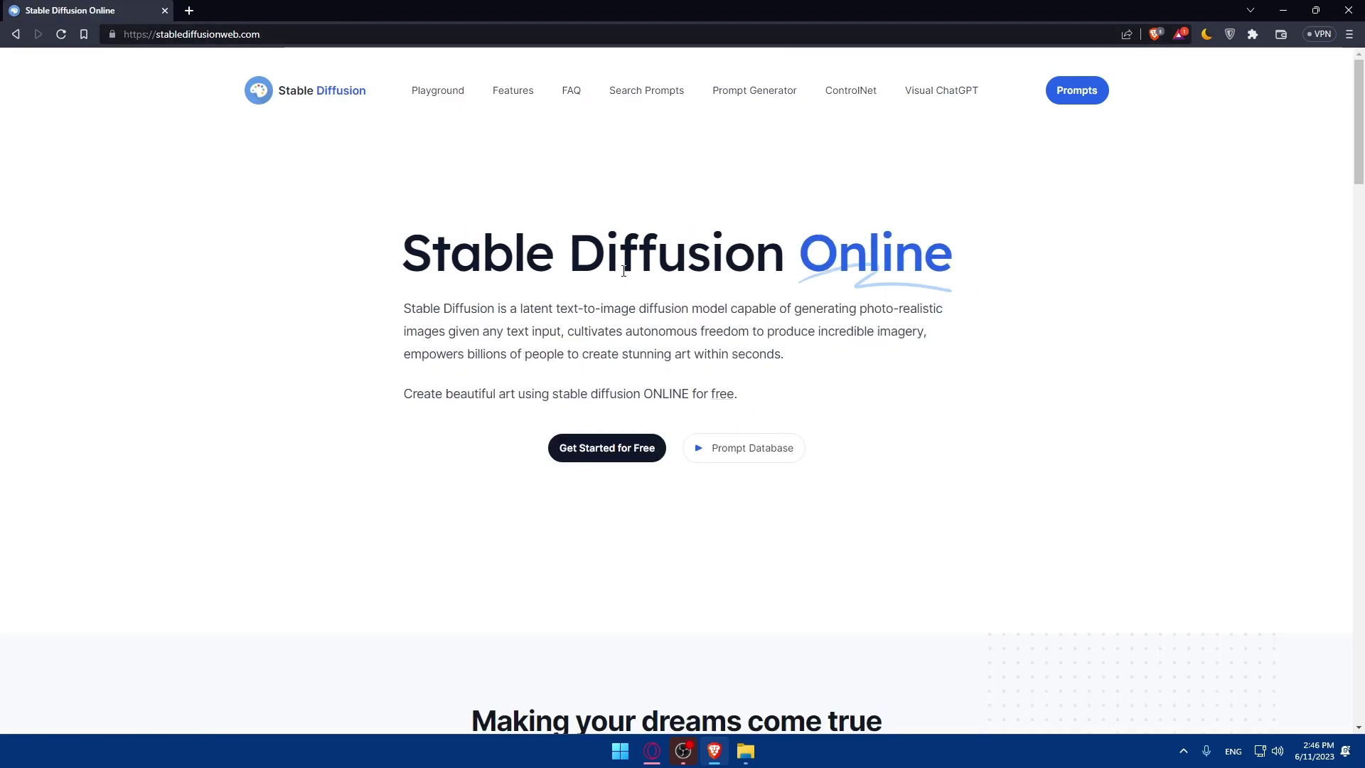
- Jump to the Stable Diffusion Playground and scroll through its example prompts
{"action": "left_click", "coordinate": [622, 449]}
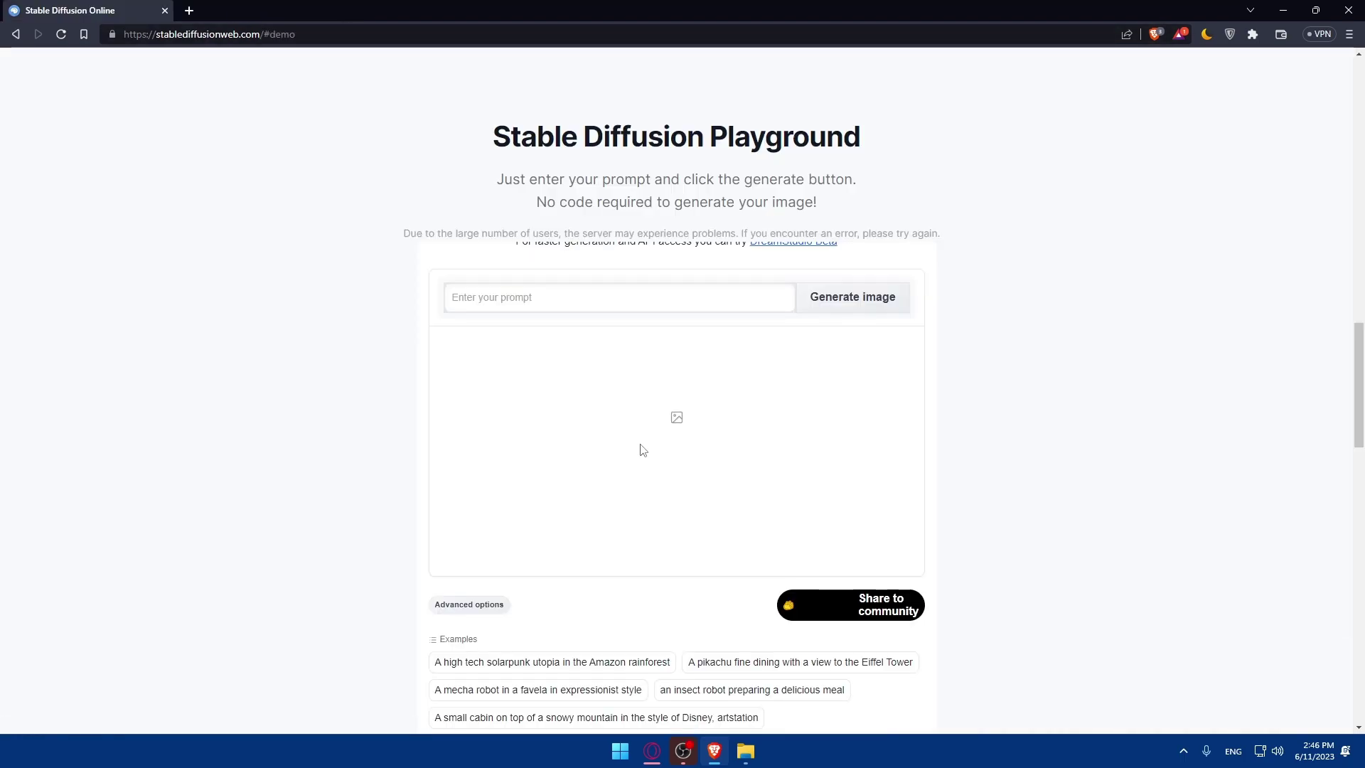
{"action": "scroll", "coordinate": [642, 449], "scroll_direction": "down", "scroll_amount": 3}
{"action": "scroll", "coordinate": [643, 449], "scroll_direction": "up", "scroll_amount": 3}
{"action": "left_click", "coordinate": [559, 298]}
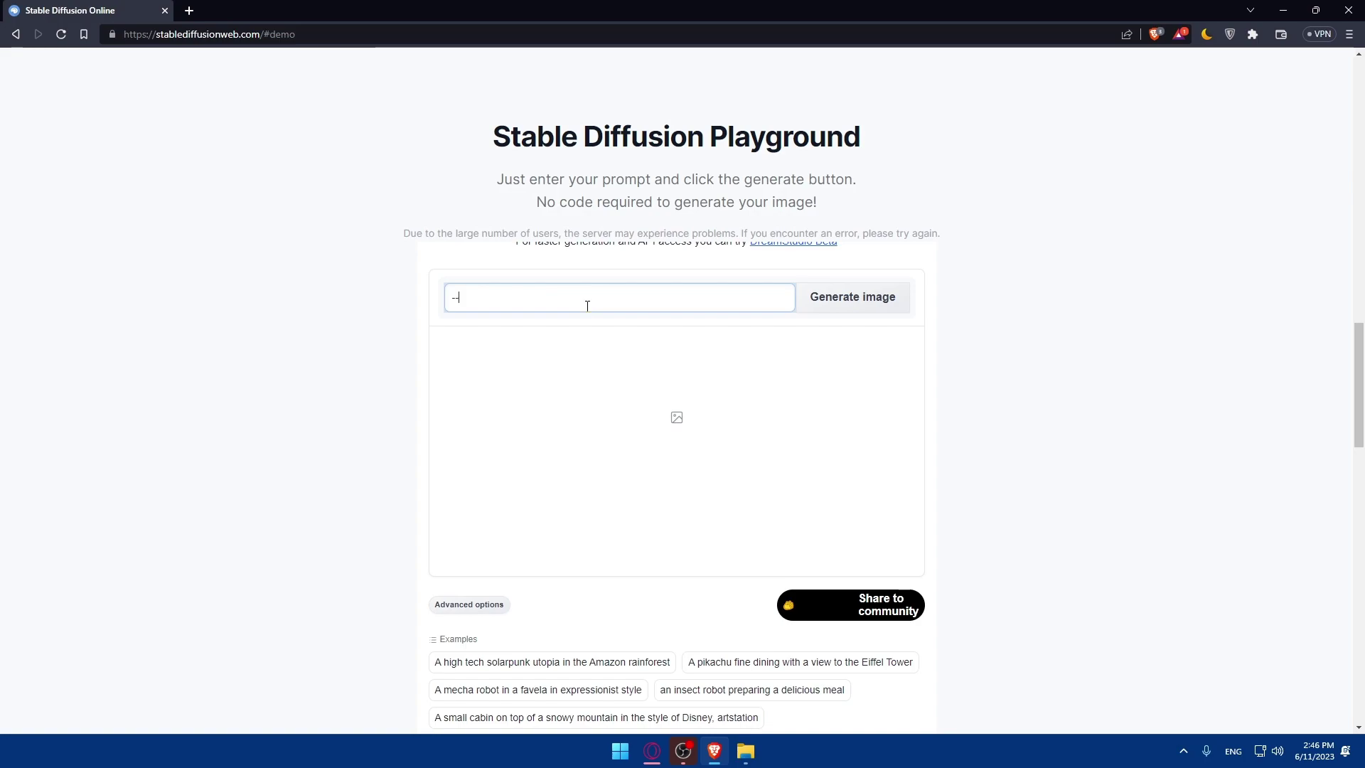
{"action": "left_click", "coordinate": [262, 319]}
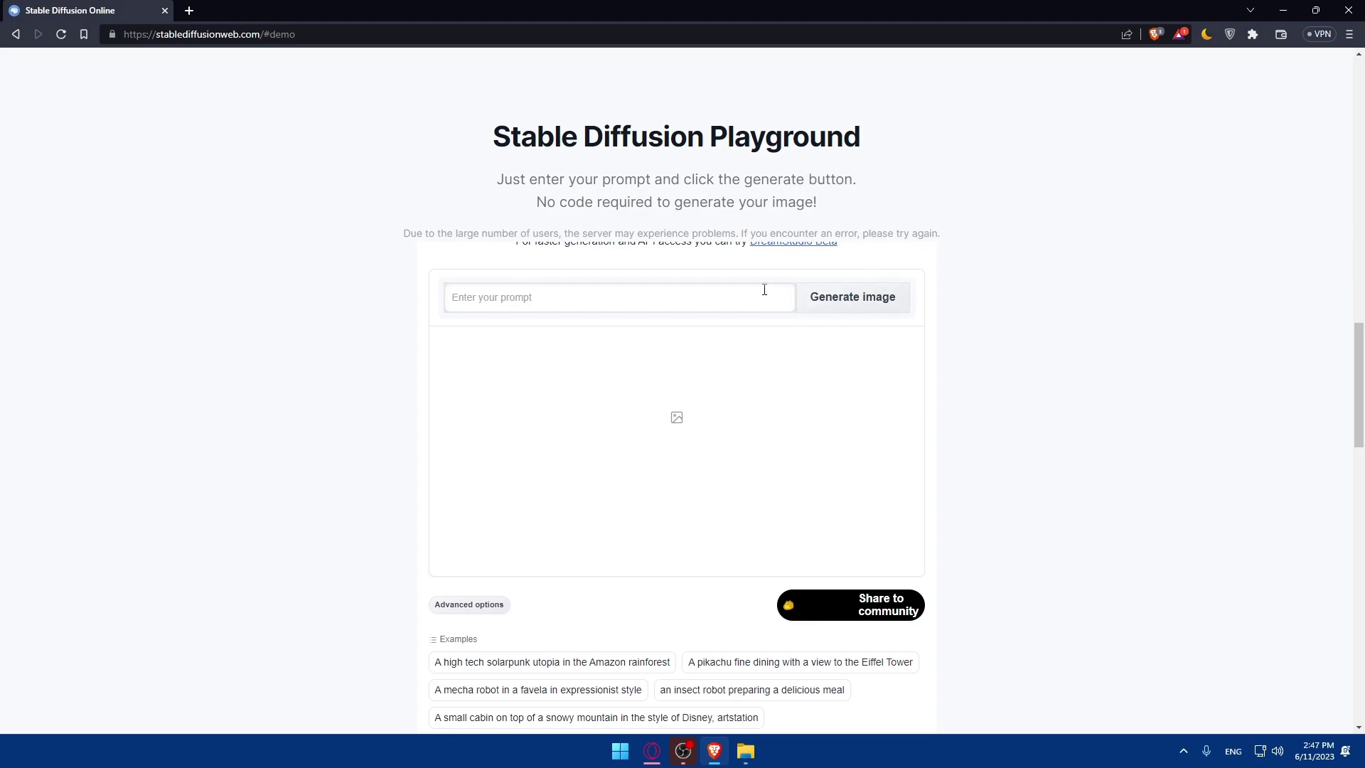
{"action": "scroll", "coordinate": [872, 367], "scroll_direction": "down", "scroll_amount": 2}
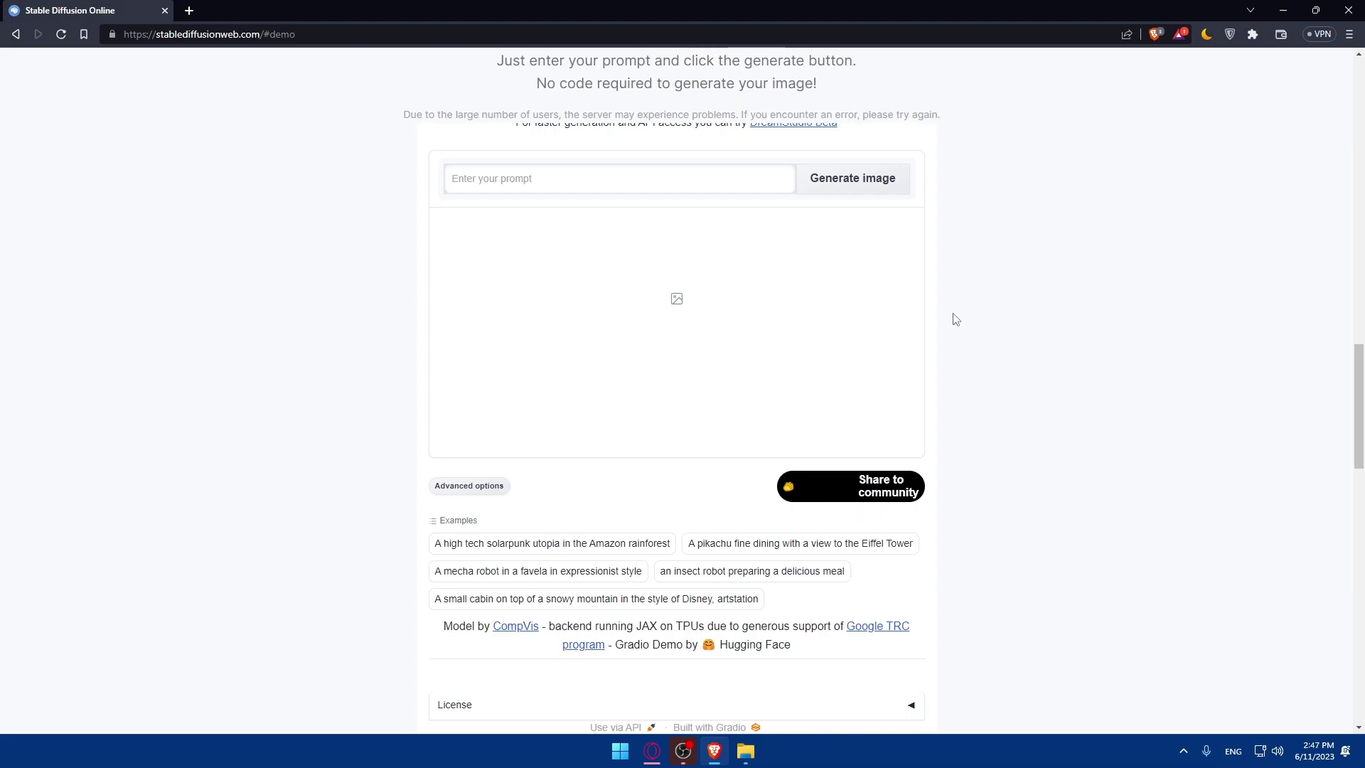
{"action": "scroll", "coordinate": [828, 342], "scroll_direction": "down", "scroll_amount": 3}
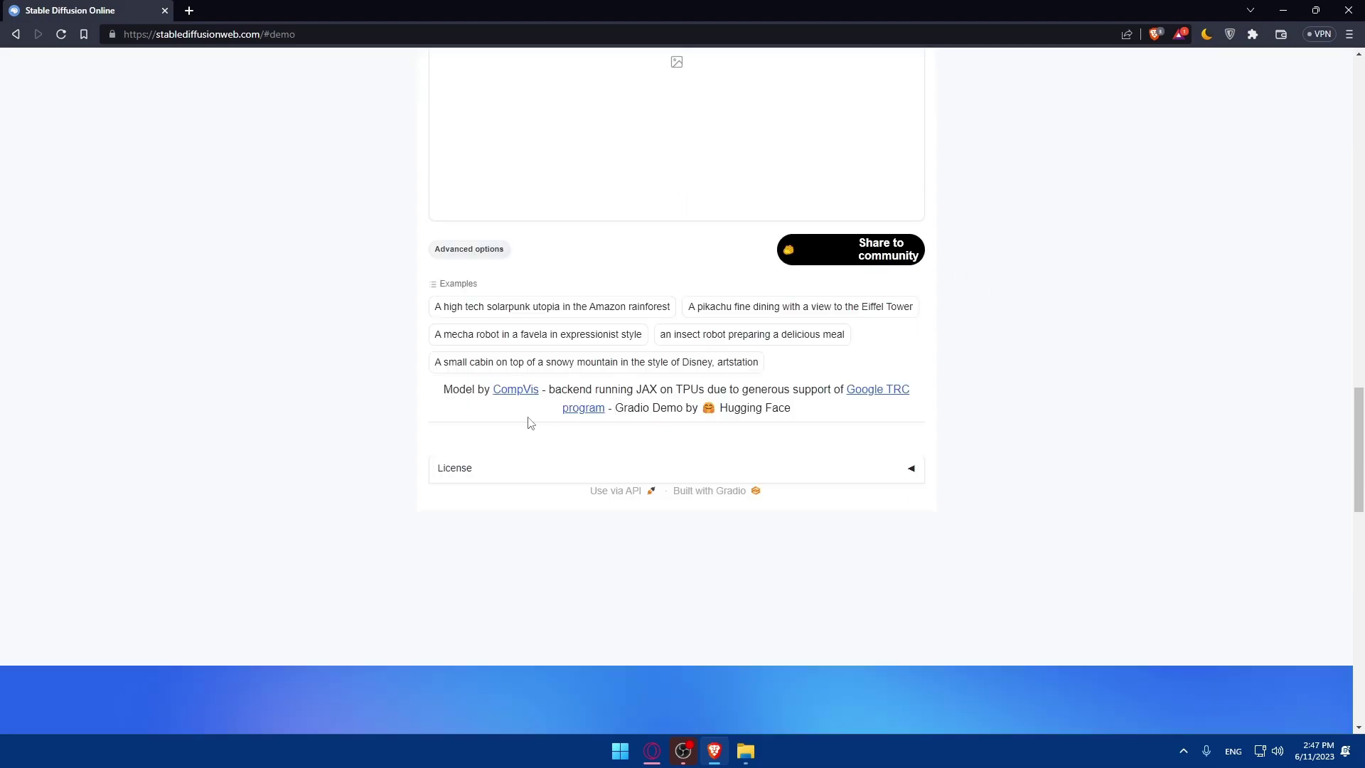
- Expand Advanced options to reveal Images 4, Steps 45 and Guidance Scale 7.5
{"action": "left_click", "coordinate": [473, 250]}
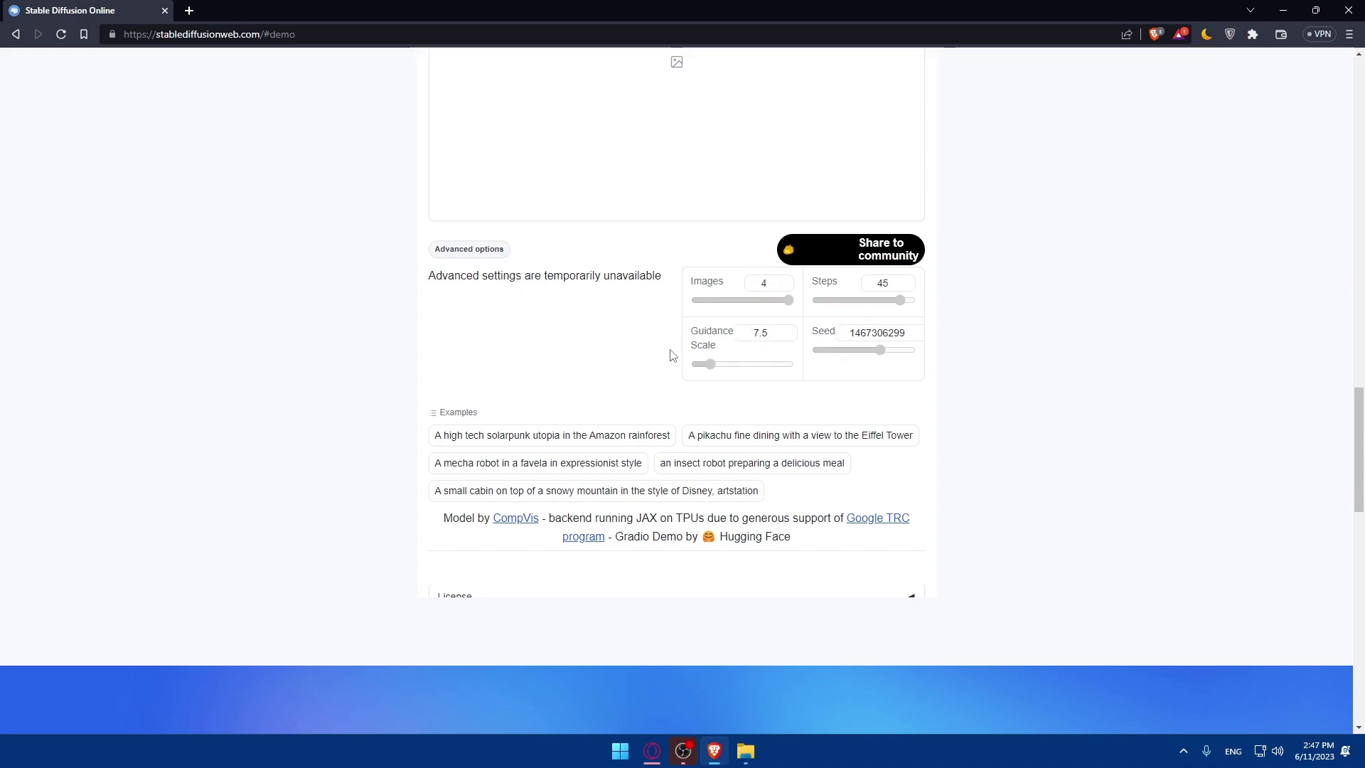
{"action": "scroll", "coordinate": [626, 370], "scroll_direction": "up", "scroll_amount": 7}
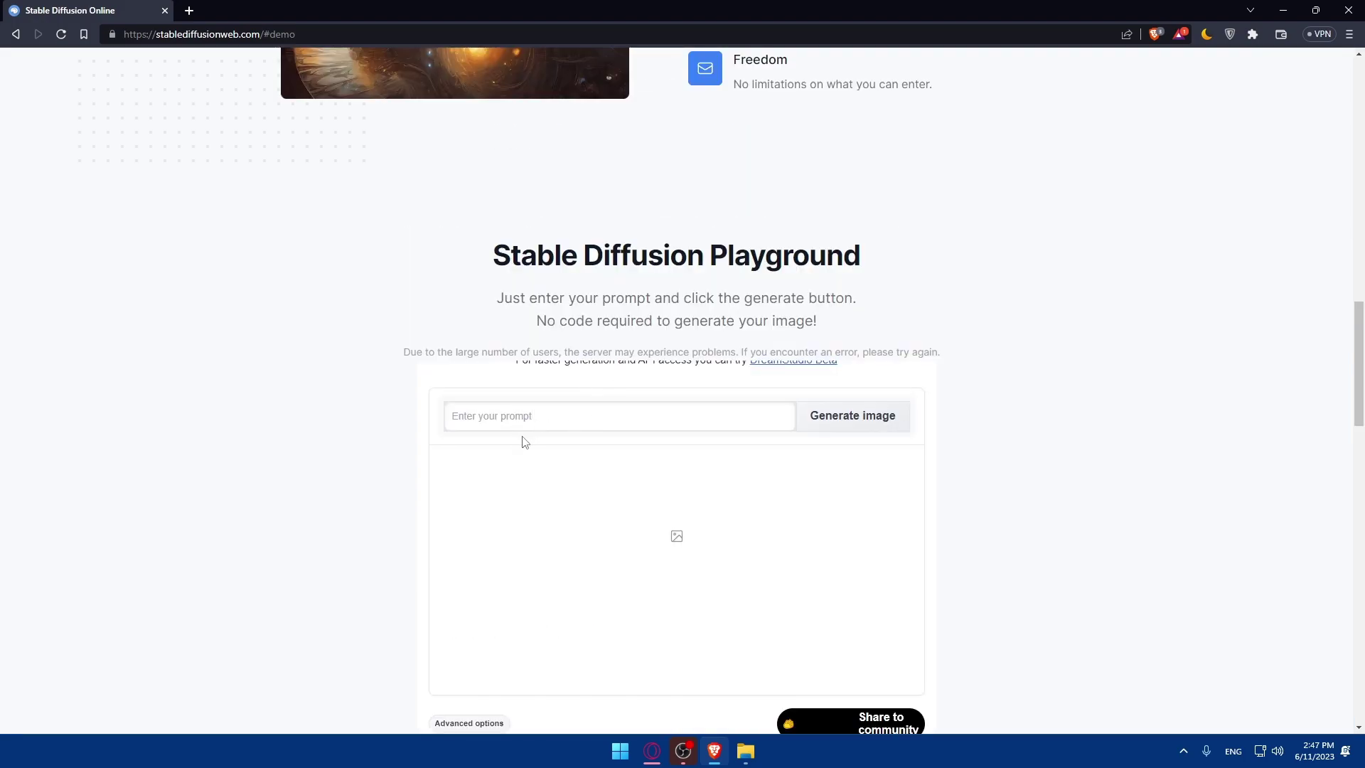
{"action": "scroll", "coordinate": [525, 442], "scroll_direction": "down", "scroll_amount": 8}
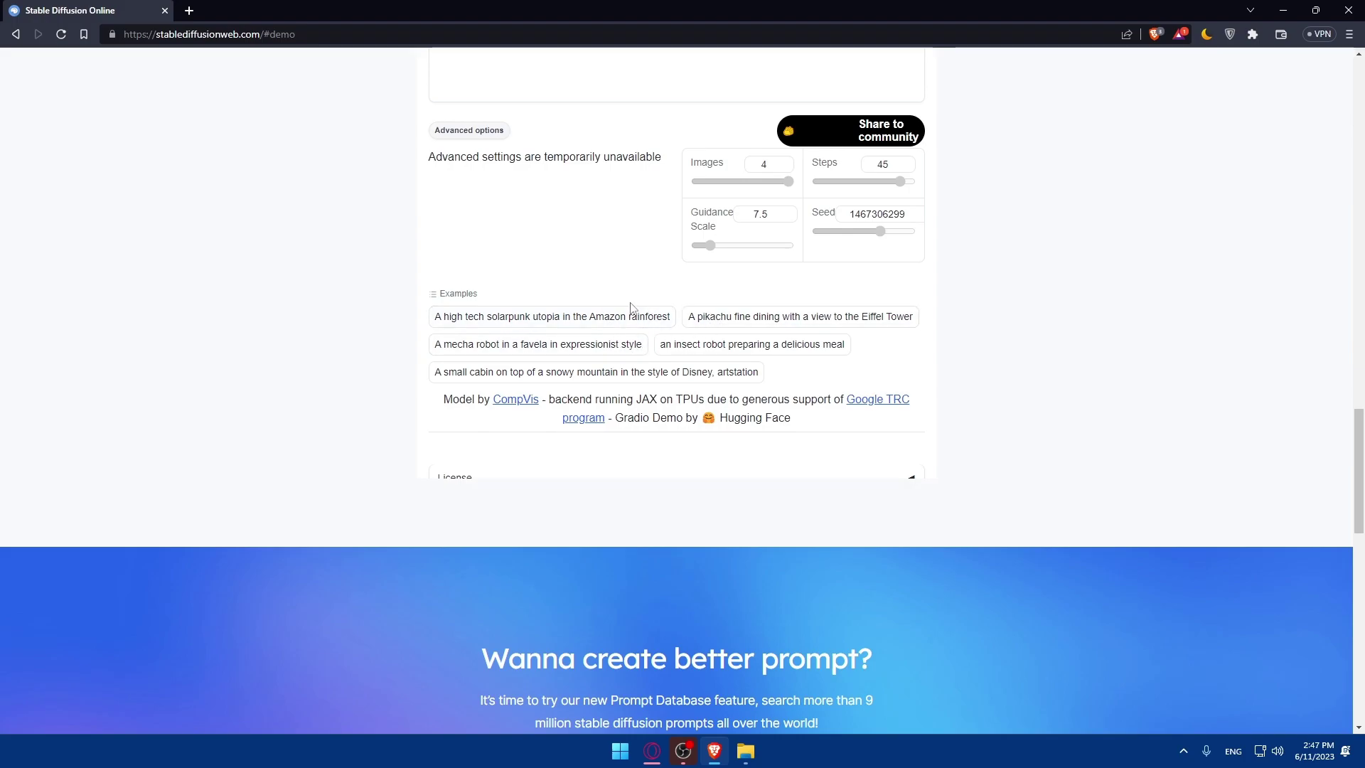
{"action": "scroll", "coordinate": [579, 334], "scroll_direction": "down", "scroll_amount": 2}
- Generate images from the Pikachu fine dining with Eiffel Tower view example prompt
{"action": "scroll", "coordinate": [572, 362], "scroll_direction": "up", "scroll_amount": 2}
{"action": "scroll", "coordinate": [649, 425], "scroll_direction": "up", "scroll_amount": 2}
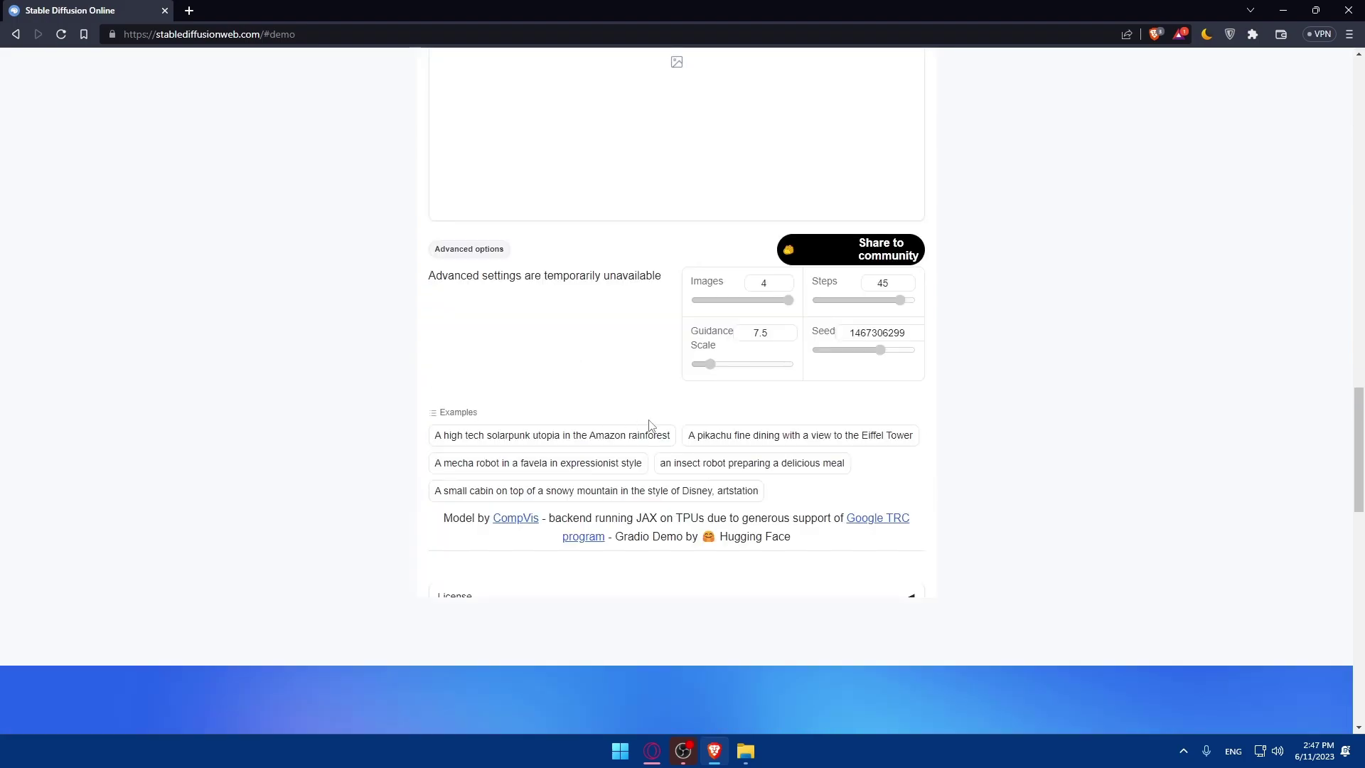
{"action": "scroll", "coordinate": [648, 439], "scroll_direction": "up", "scroll_amount": 4}
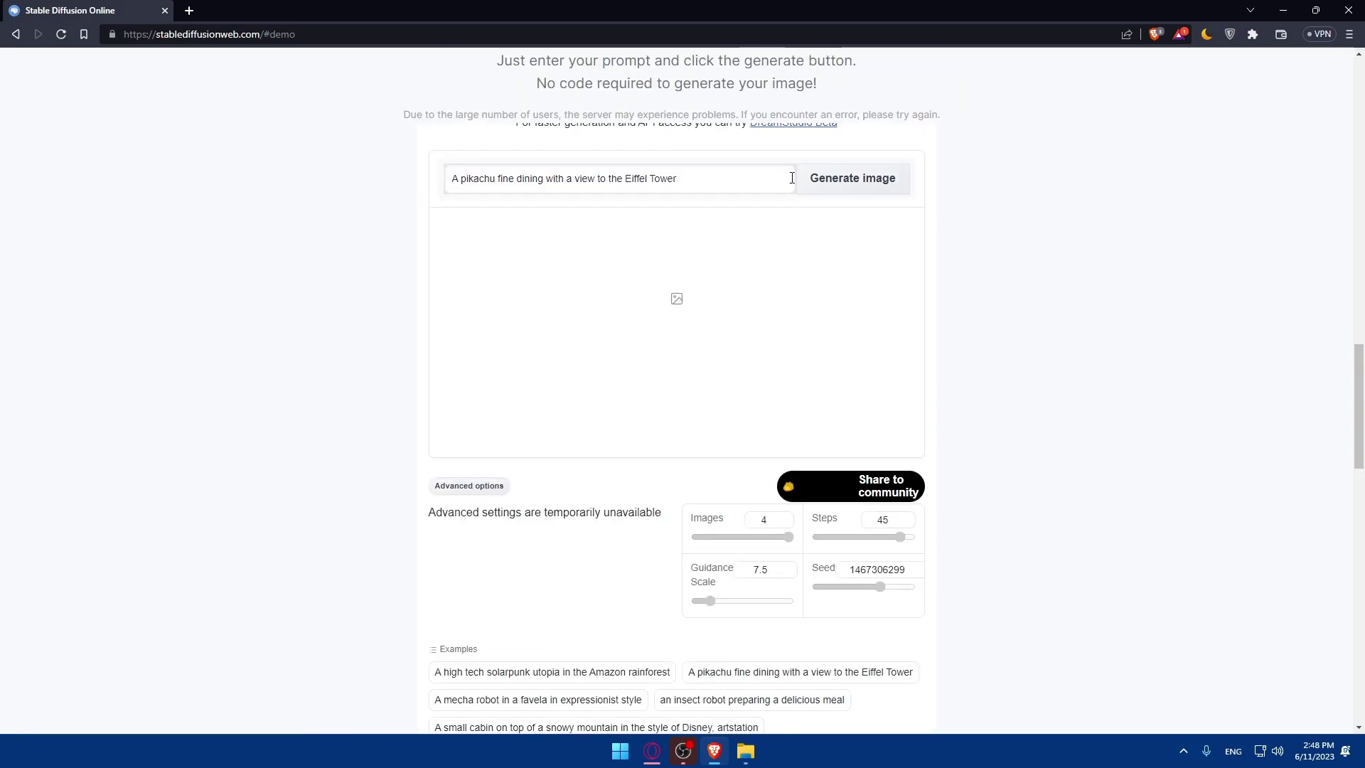
{"action": "left_click", "coordinate": [836, 182]}
{"action": "left_click_drag", "start_coordinate": [898, 221], "coordinate": [916, 221]}
{"action": "left_click", "coordinate": [923, 245]}
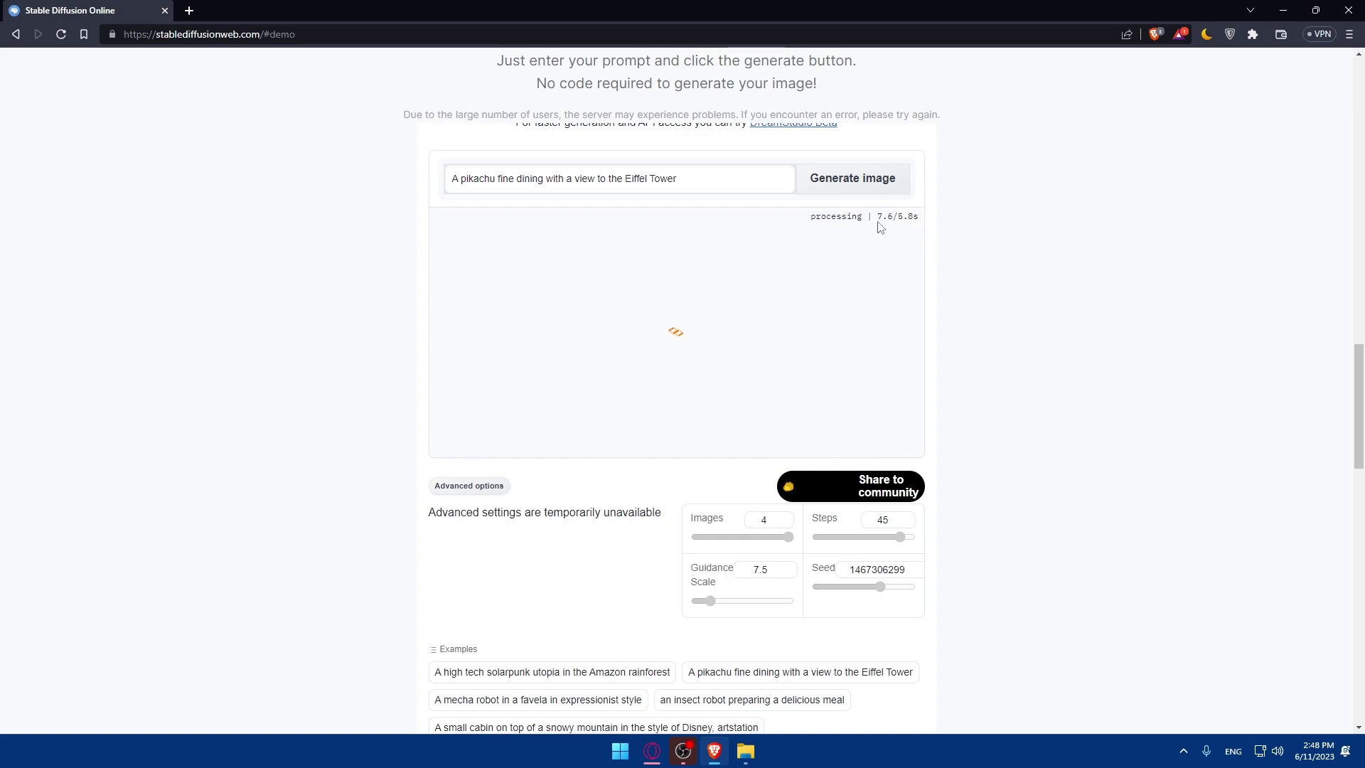
{"action": "left_click_drag", "start_coordinate": [901, 219], "coordinate": [925, 219]}
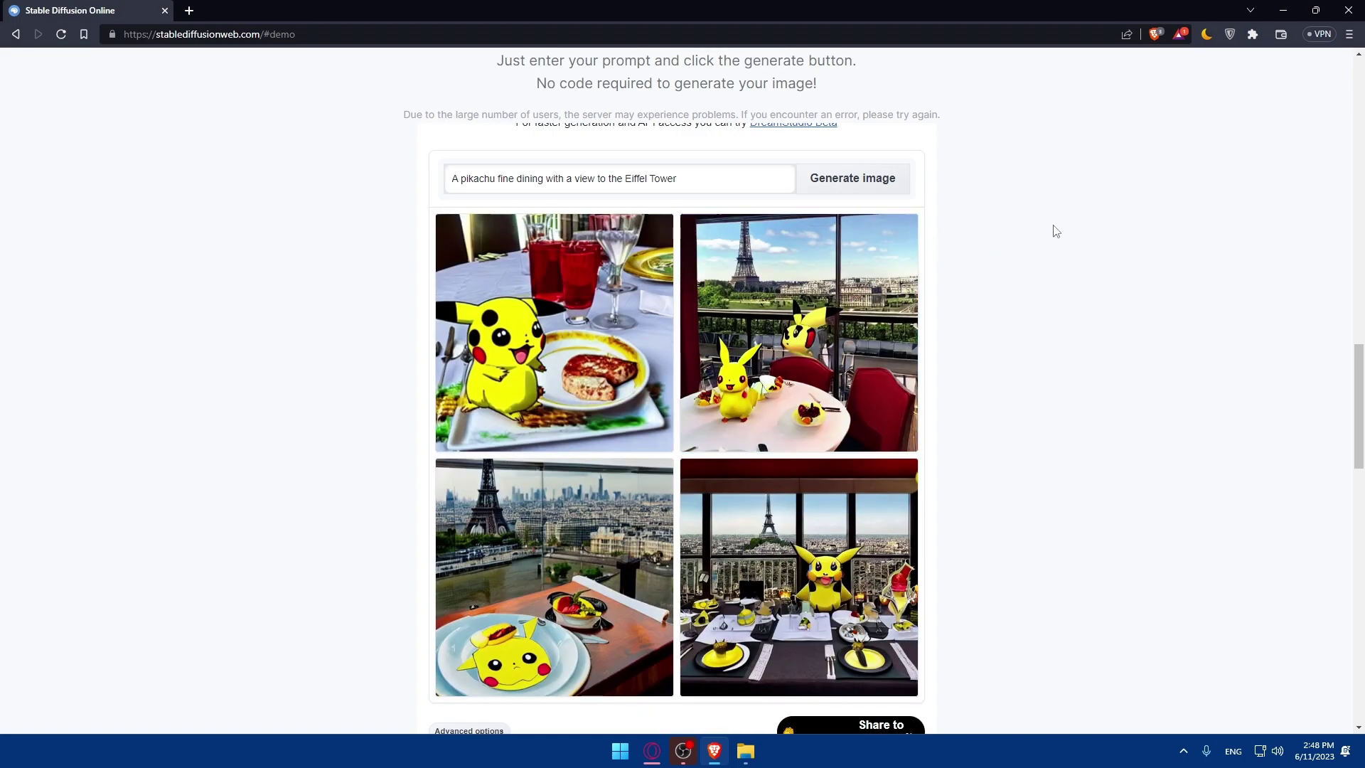
- Open the first generated Pikachu image in the large viewer
{"action": "scroll", "coordinate": [947, 232], "scroll_direction": "down", "scroll_amount": 2}
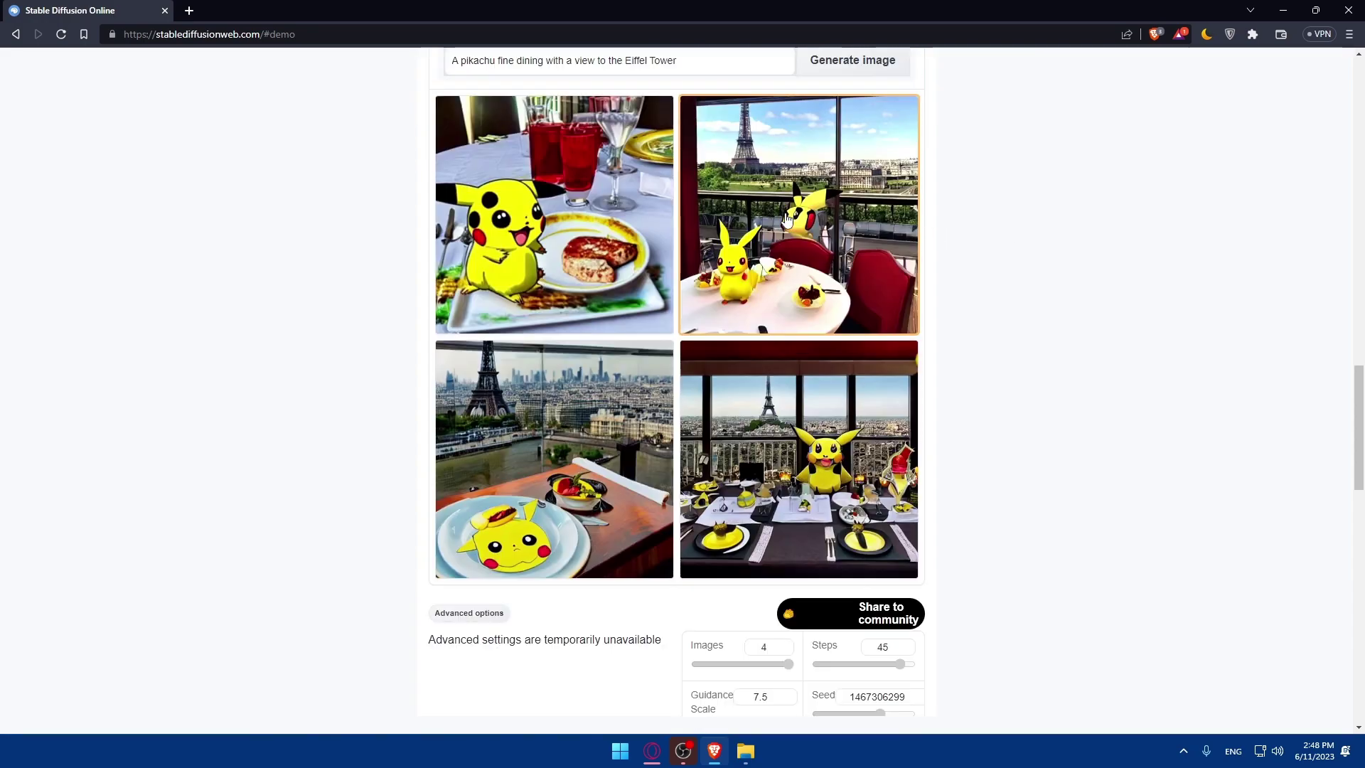
{"action": "scroll", "coordinate": [675, 263], "scroll_direction": "up", "scroll_amount": 2}
{"action": "scroll", "coordinate": [703, 323], "scroll_direction": "down", "scroll_amount": 2}
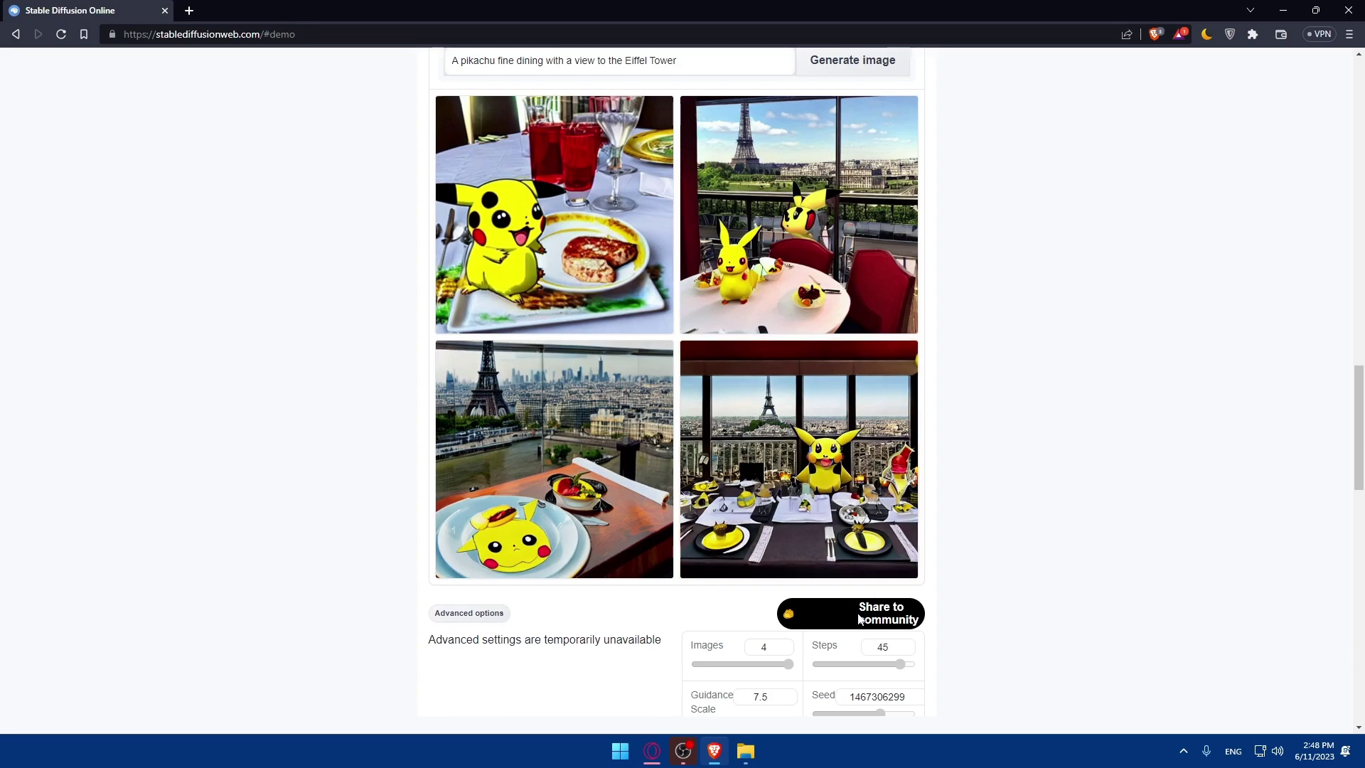
{"action": "scroll", "coordinate": [640, 355], "scroll_direction": "up", "scroll_amount": 2}
{"action": "left_click", "coordinate": [538, 391]}
{"action": "scroll", "coordinate": [634, 405], "scroll_direction": "down", "scroll_amount": 2}
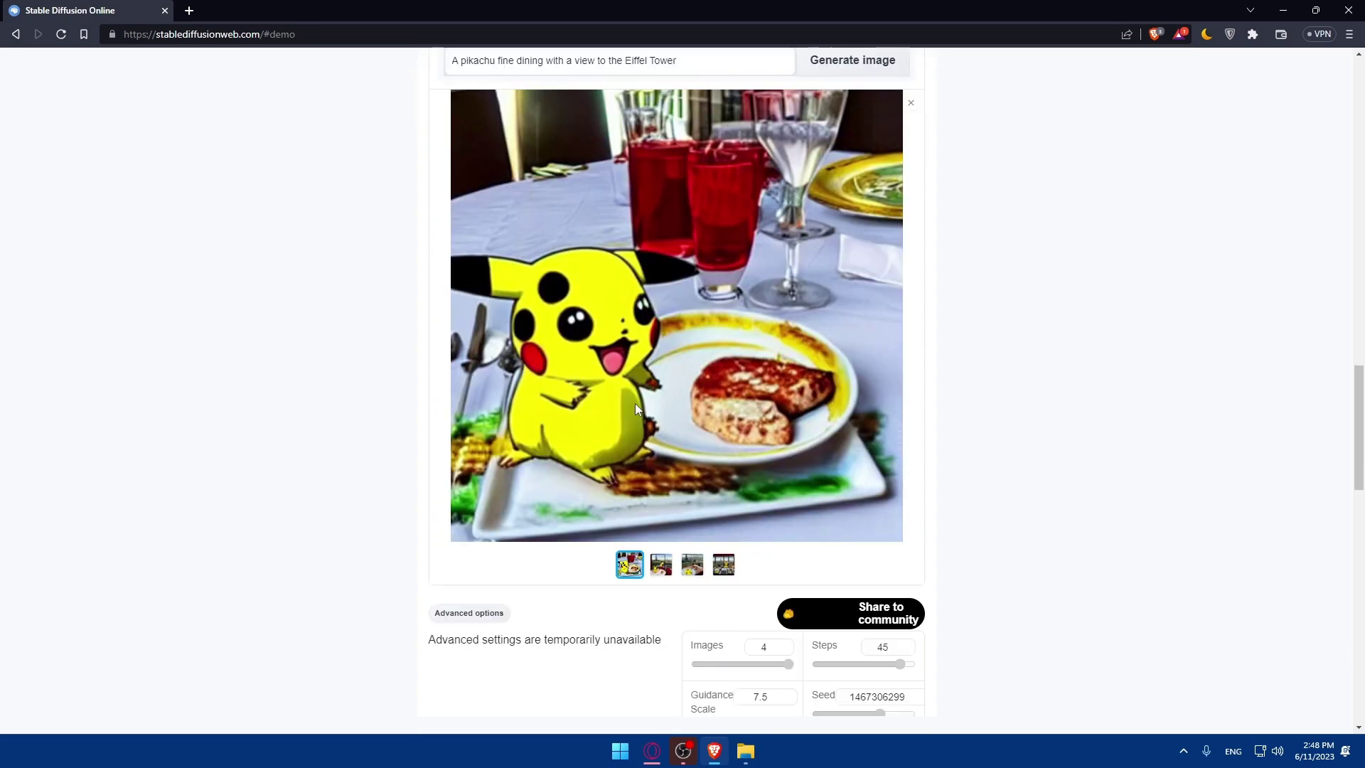
- Check the image's save and copy menu, then select the current prompt text
{"action": "right_click", "coordinate": [638, 347]}
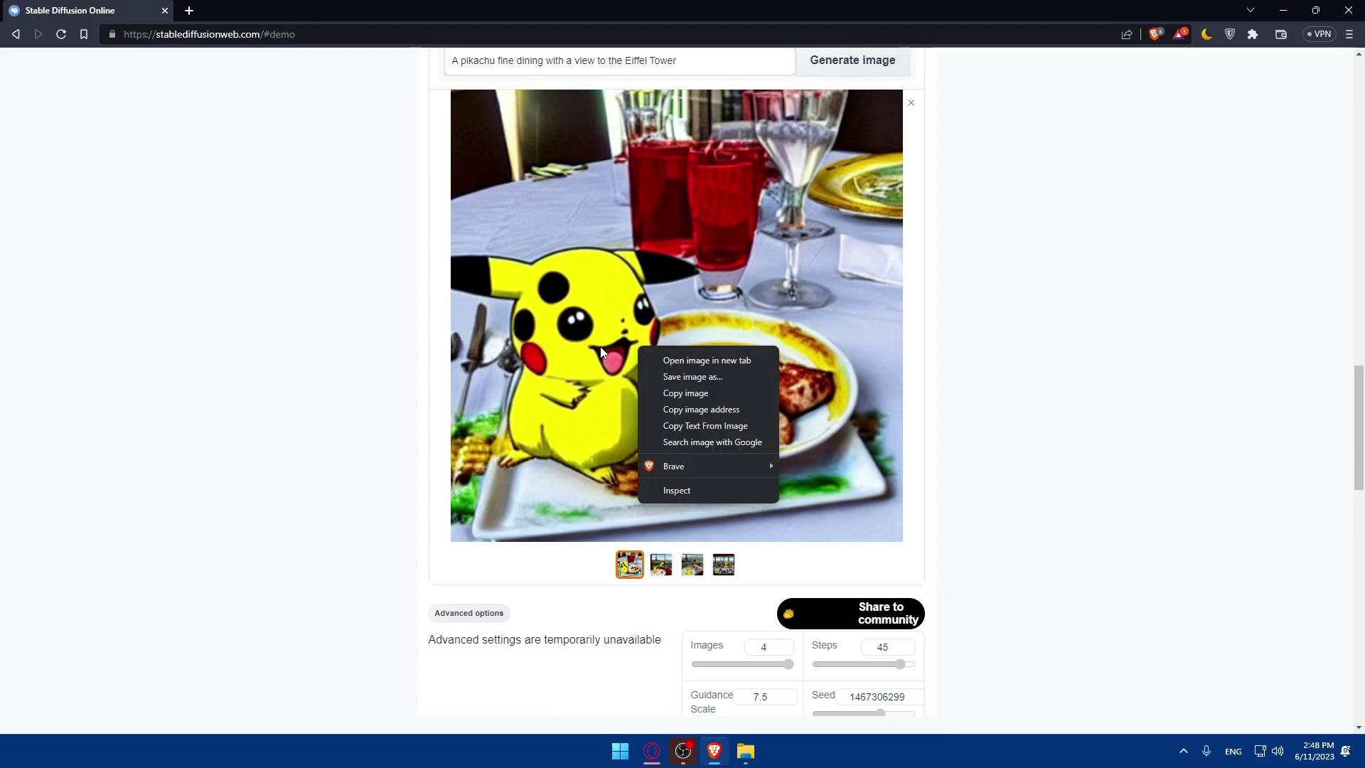
{"action": "left_click", "coordinate": [679, 393]}
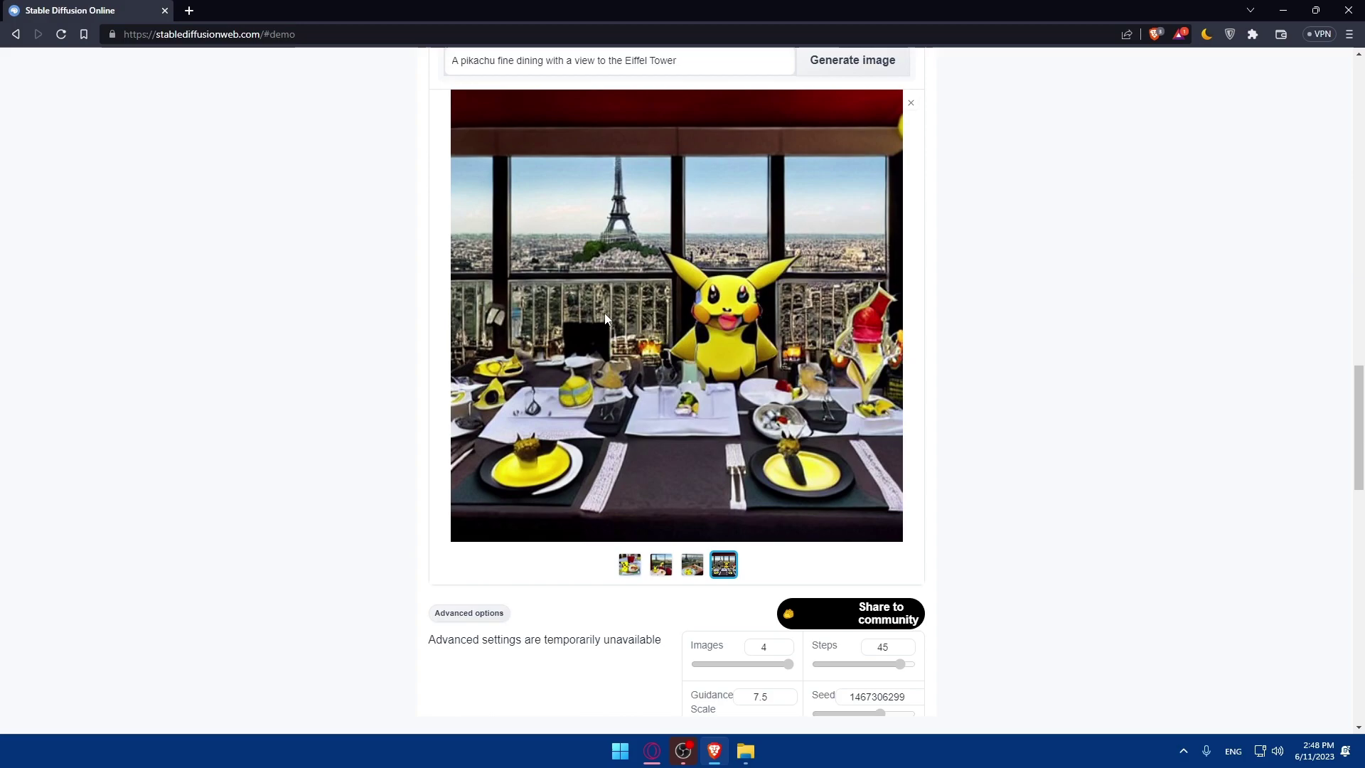
{"action": "scroll", "coordinate": [607, 379], "scroll_direction": "up", "scroll_amount": 3}
{"action": "scroll", "coordinate": [578, 322], "scroll_direction": "down", "scroll_amount": 2}
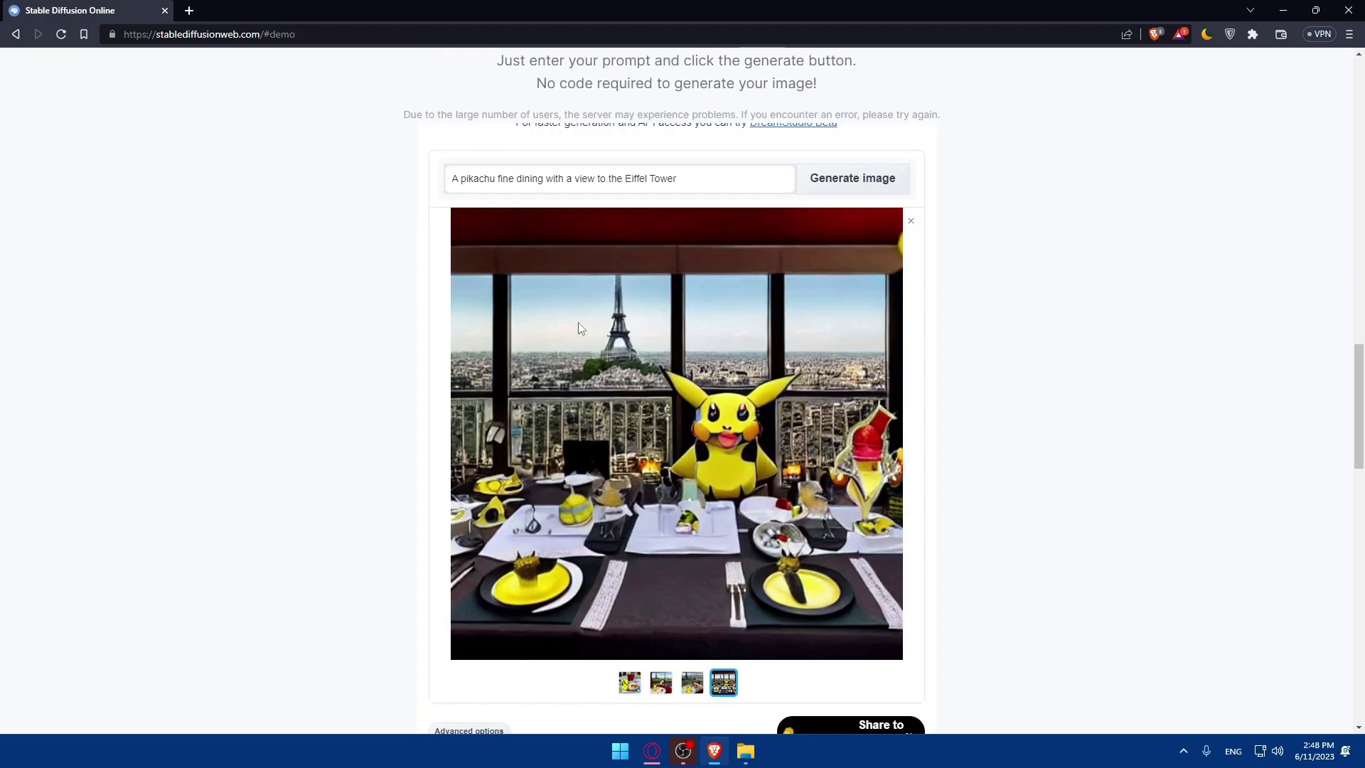
{"action": "left_click_drag", "start_coordinate": [688, 178], "coordinate": [388, 207]}
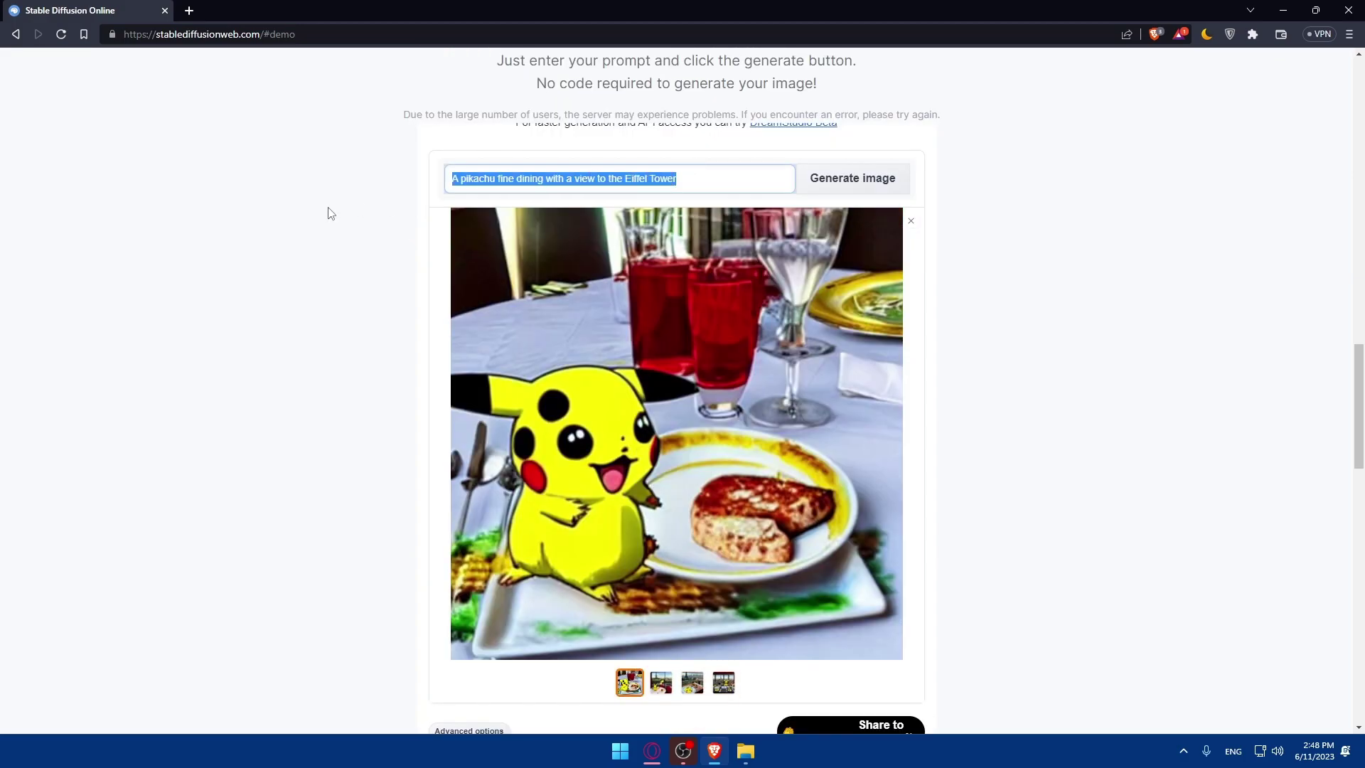
- Replace the prompt with 'red moon' and generate images
{"action": "key", "text": "BackSpace"}
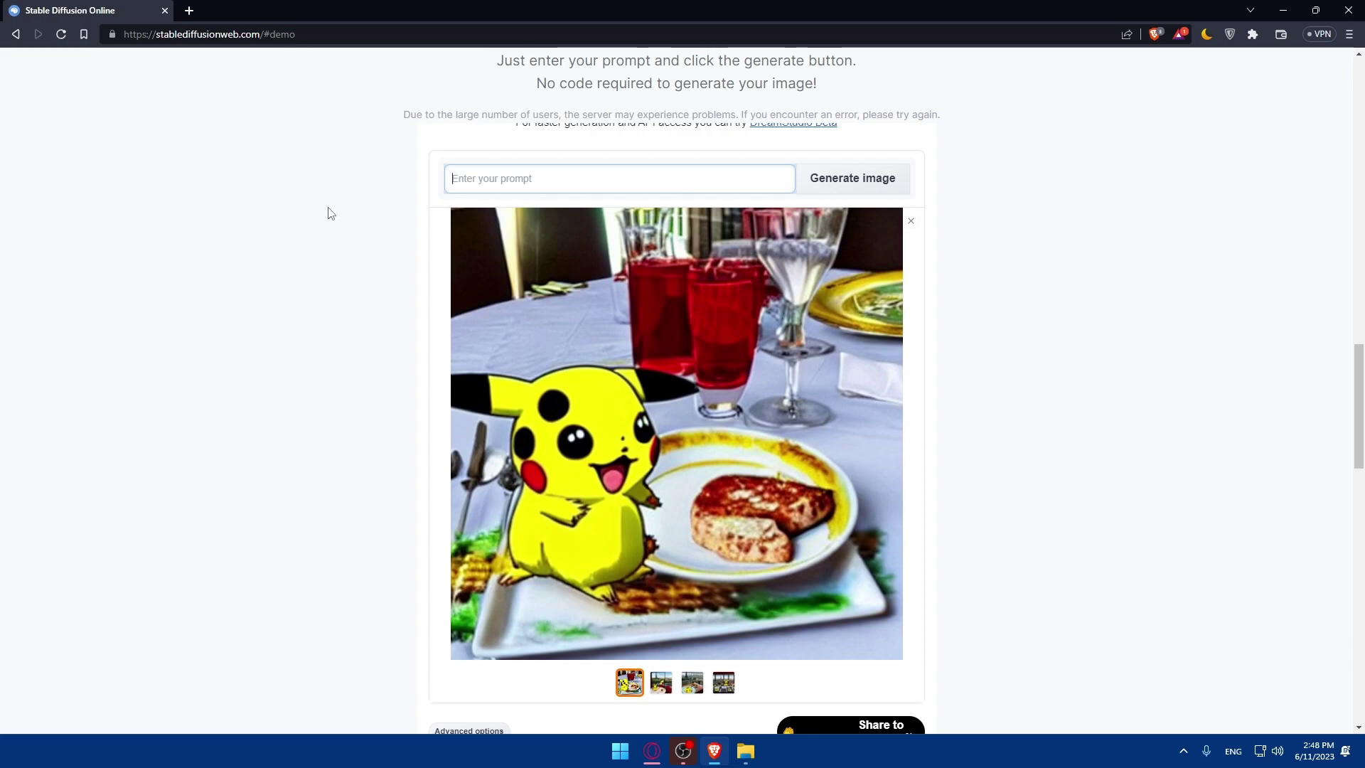
{"action": "type", "text": "red moon"}
{"action": "left_click", "coordinate": [846, 186]}
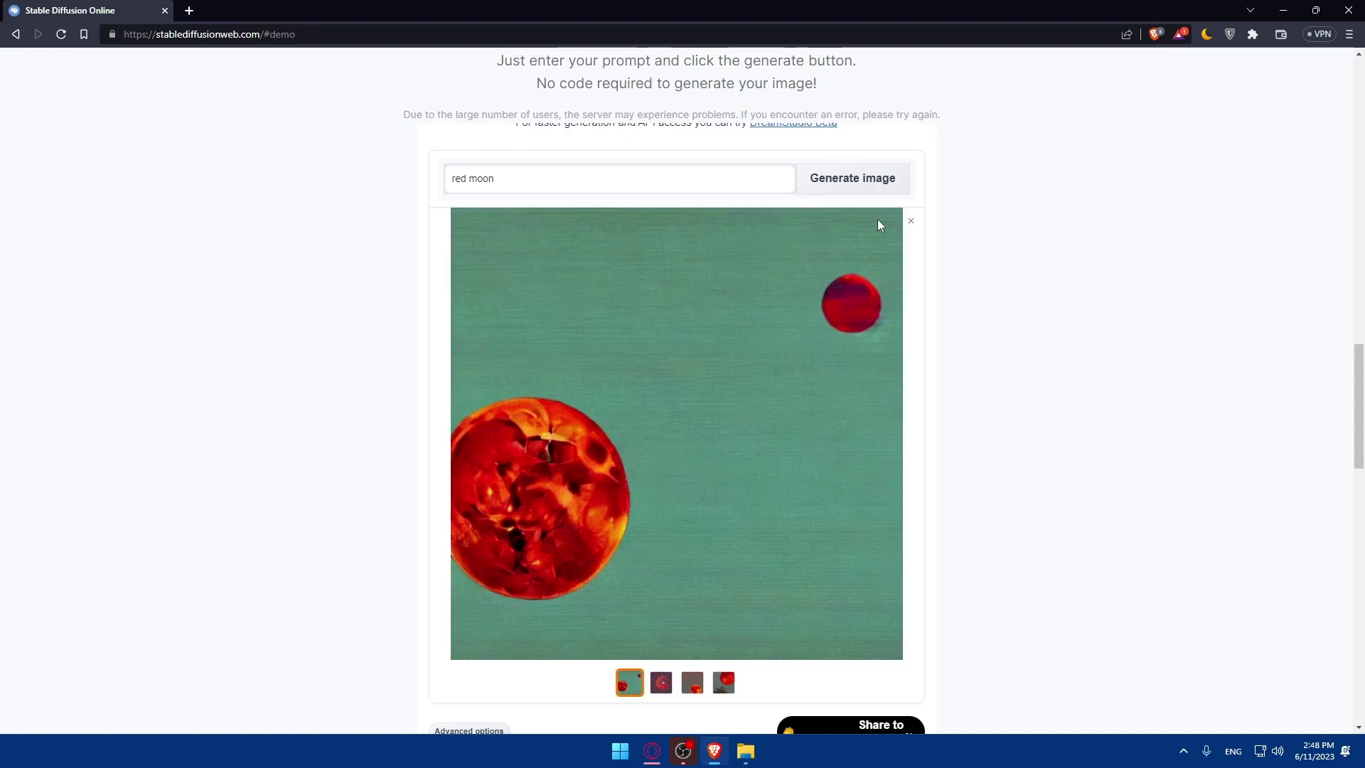
- Cycle through the four red moon images, then select the prompt text
{"action": "key", "text": "Right"}
{"action": "key", "text": "Right"}
{"action": "key", "text": "Right"}
{"action": "key", "text": "Right"}
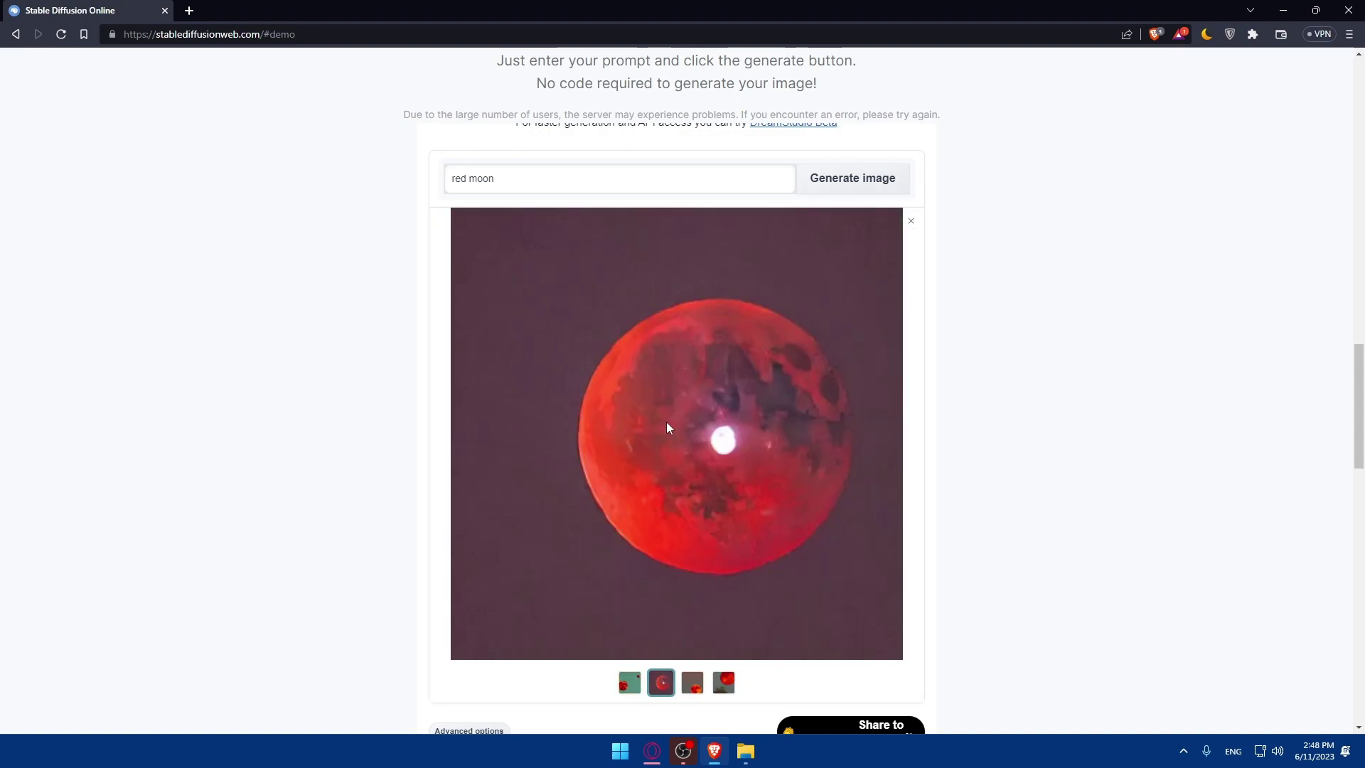
{"action": "key", "text": "Right"}
{"action": "key", "text": "Right"}
{"action": "key", "text": "Right"}
{"action": "key", "text": "Right"}
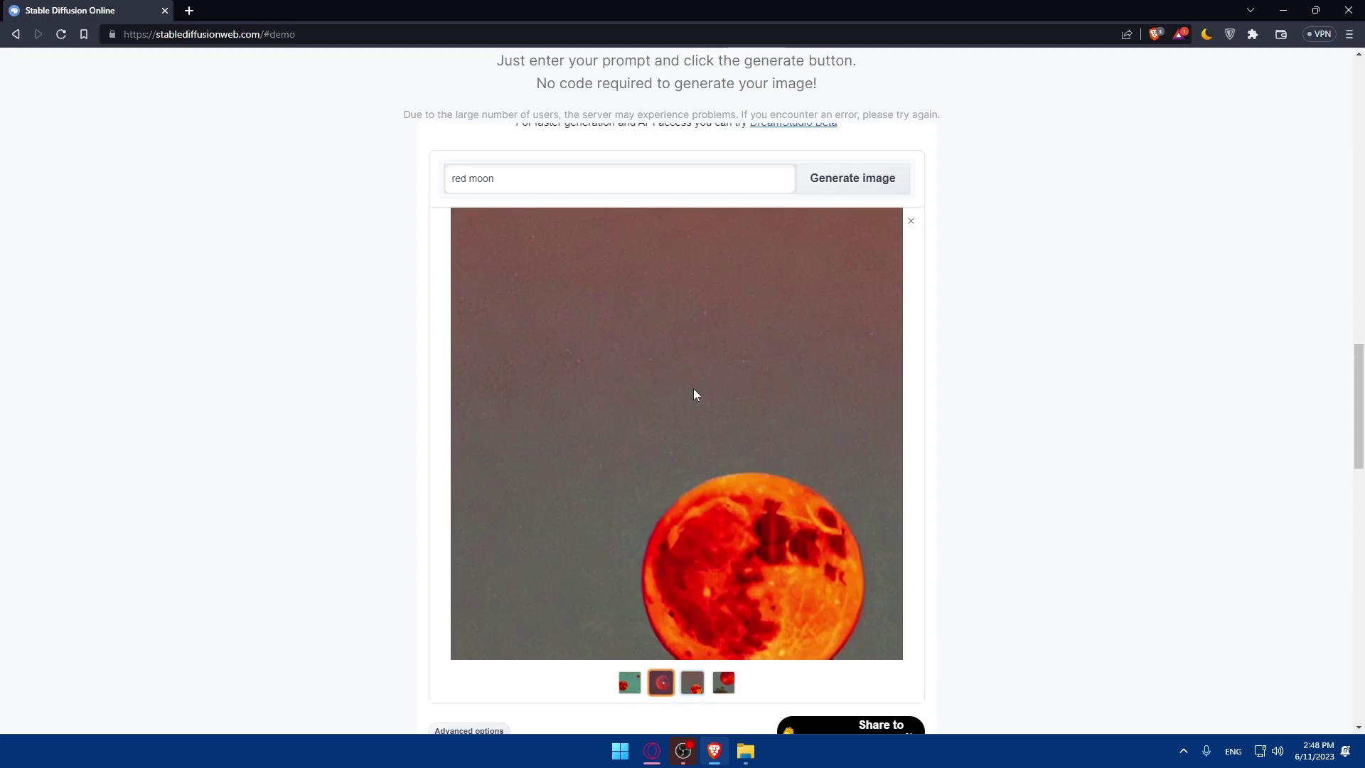
{"action": "key", "text": "Right"}
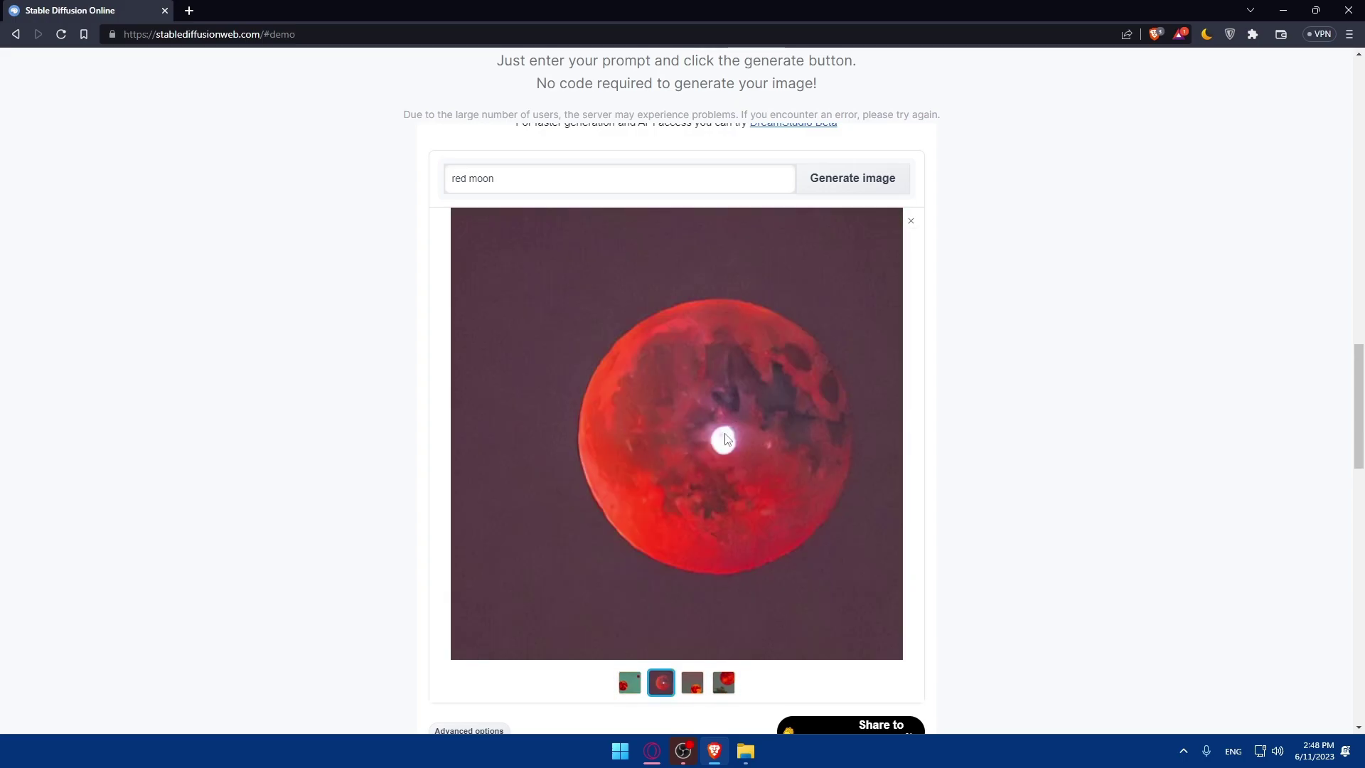
{"action": "key", "text": "Right"}
{"action": "left_click_drag", "start_coordinate": [508, 182], "coordinate": [420, 193]}
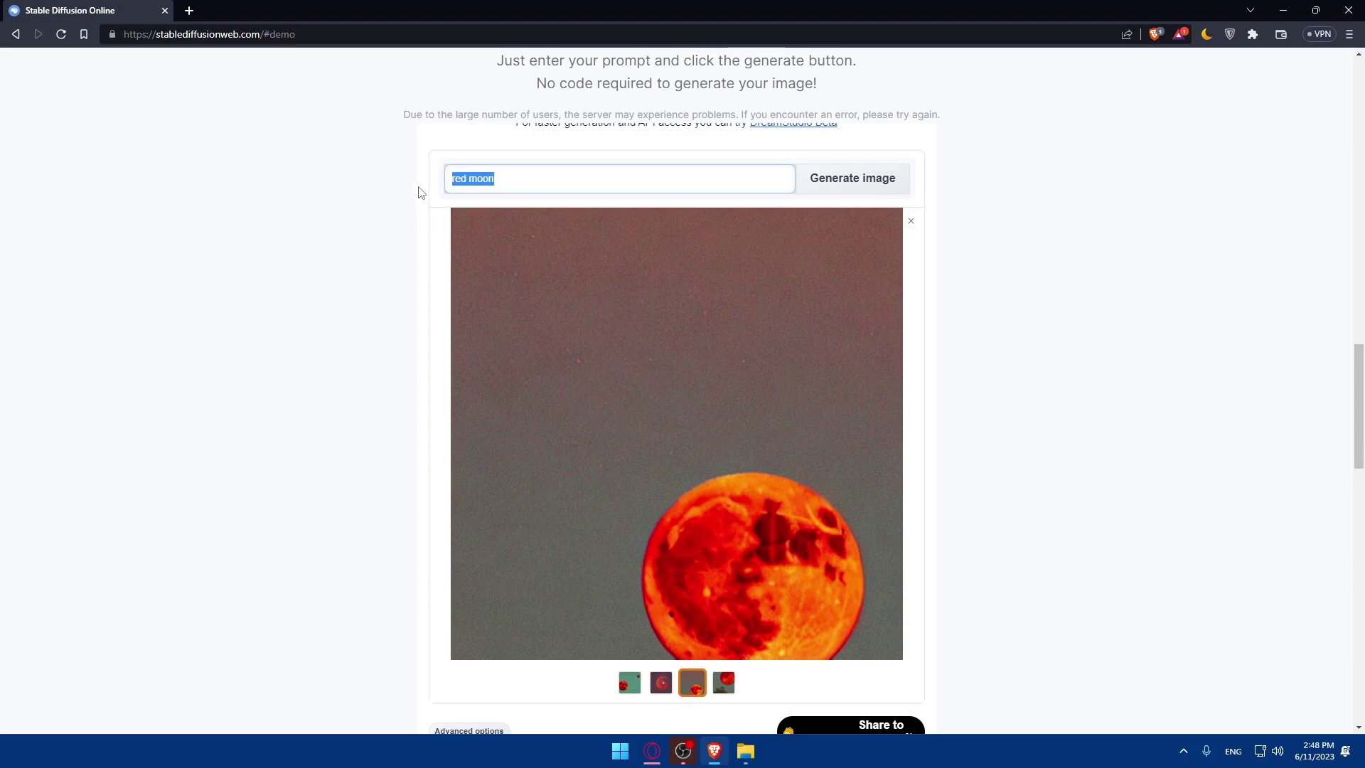
- Generate images for 'human walking on the sun while the sun is attacking earth'
{"action": "key", "text": "BackSpace"}
{"action": "type", "text": "hi"}
{"action": "key", "text": "BackSpace"}
{"action": "key", "text": "BackSpace"}
{"action": "type", "text": "him"}
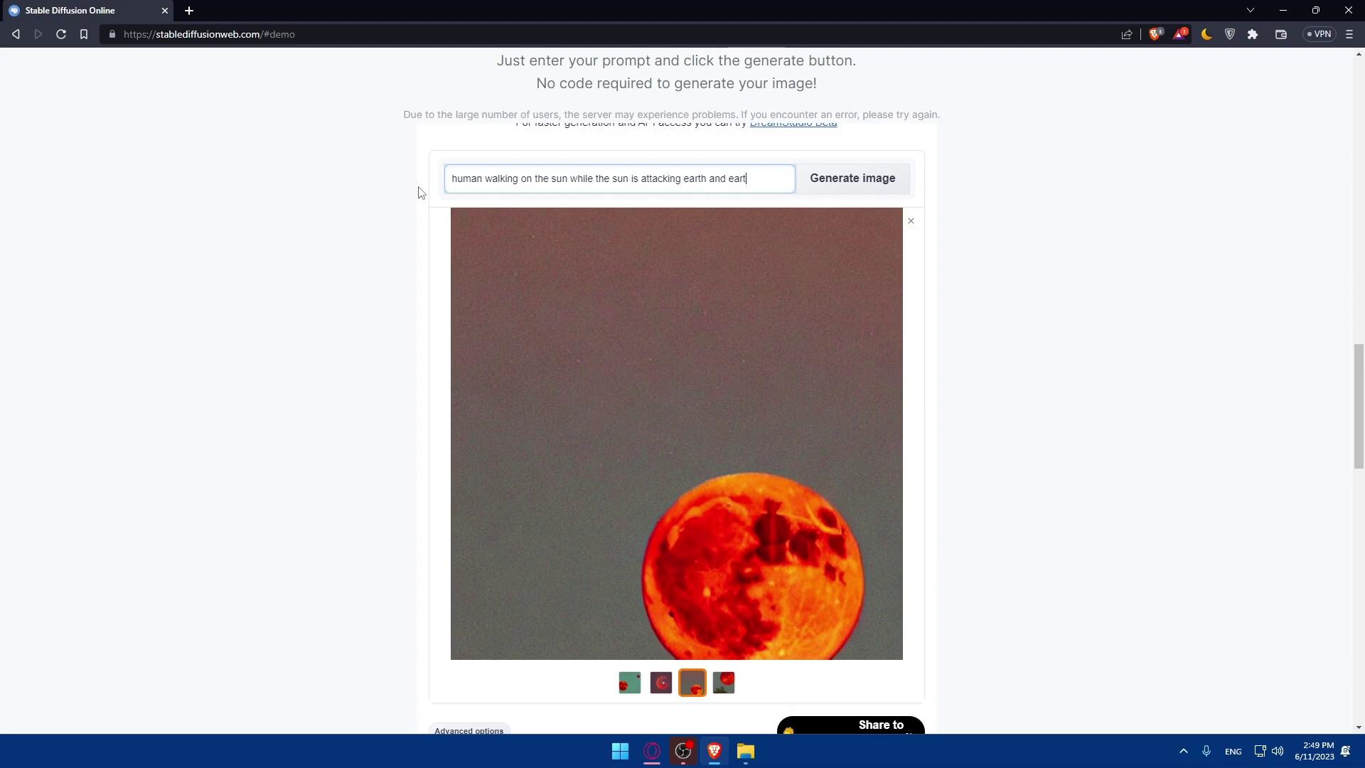
{"action": "key", "text": "BackSpace"}
{"action": "key", "text": "BackSpace"}
{"action": "key", "text": "BackSpace"}
{"action": "key", "text": "BackSpace"}
{"action": "key", "text": "BackSpace"}
{"action": "key", "text": "BackSpace"}
{"action": "key", "text": "BackSpace"}
{"action": "left_click", "coordinate": [850, 179]}
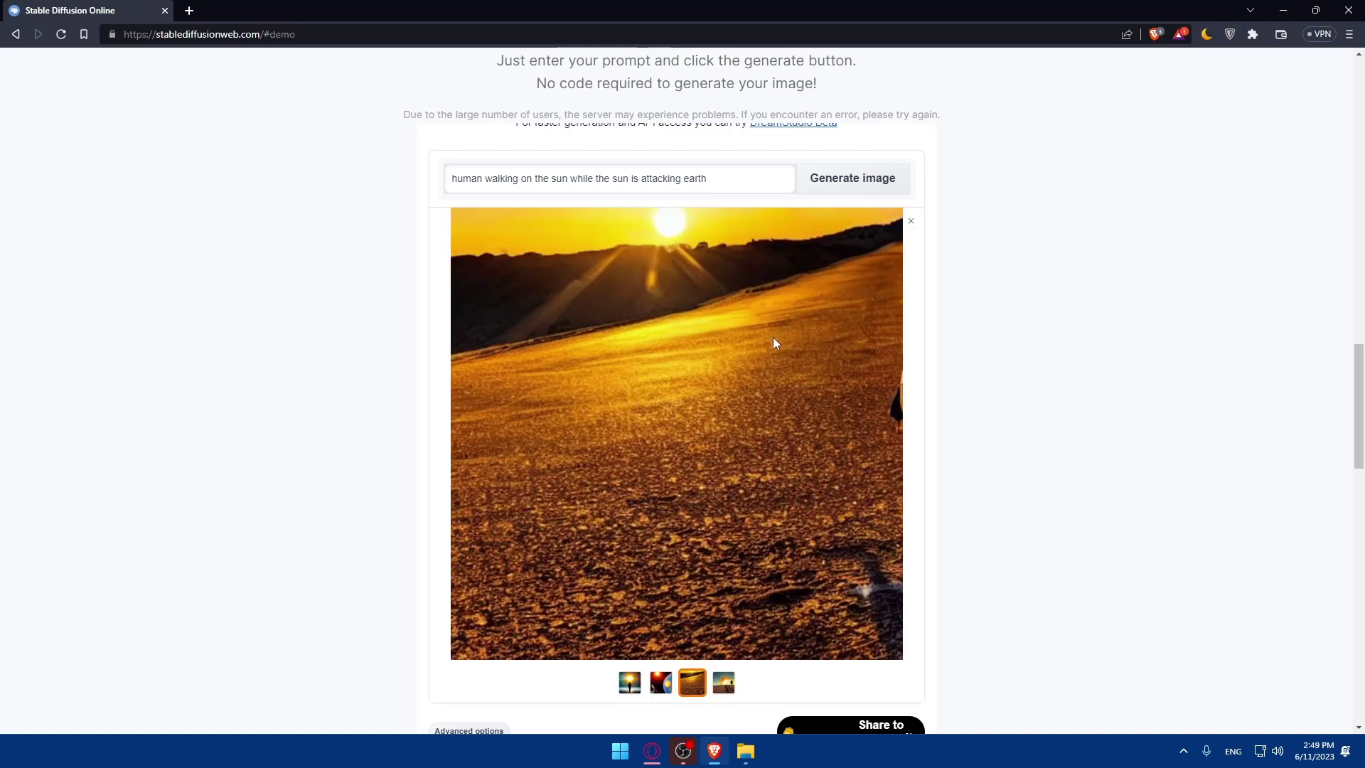
- Browse the four sun-and-earth results one by one in the viewer
{"action": "left_click", "coordinate": [631, 684]}
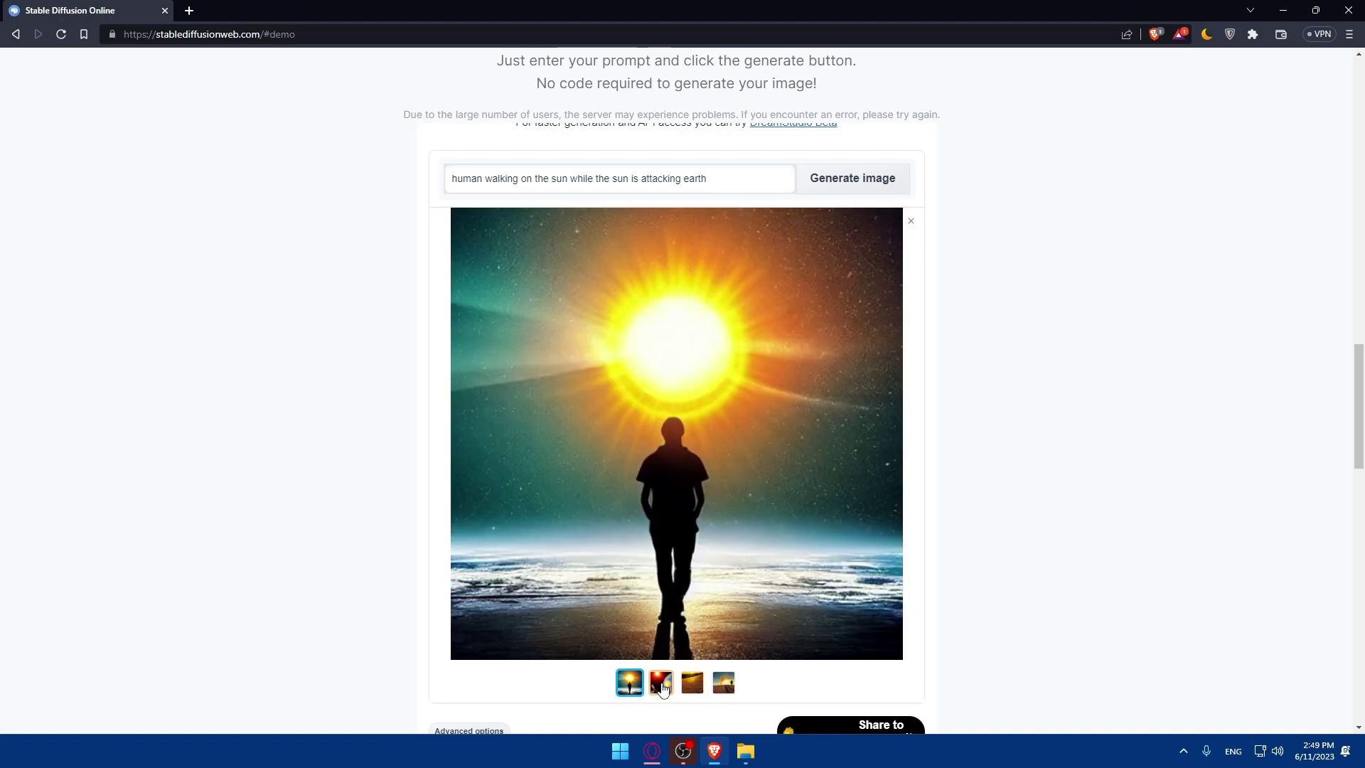
{"action": "left_click", "coordinate": [650, 687]}
{"action": "left_click", "coordinate": [644, 686]}
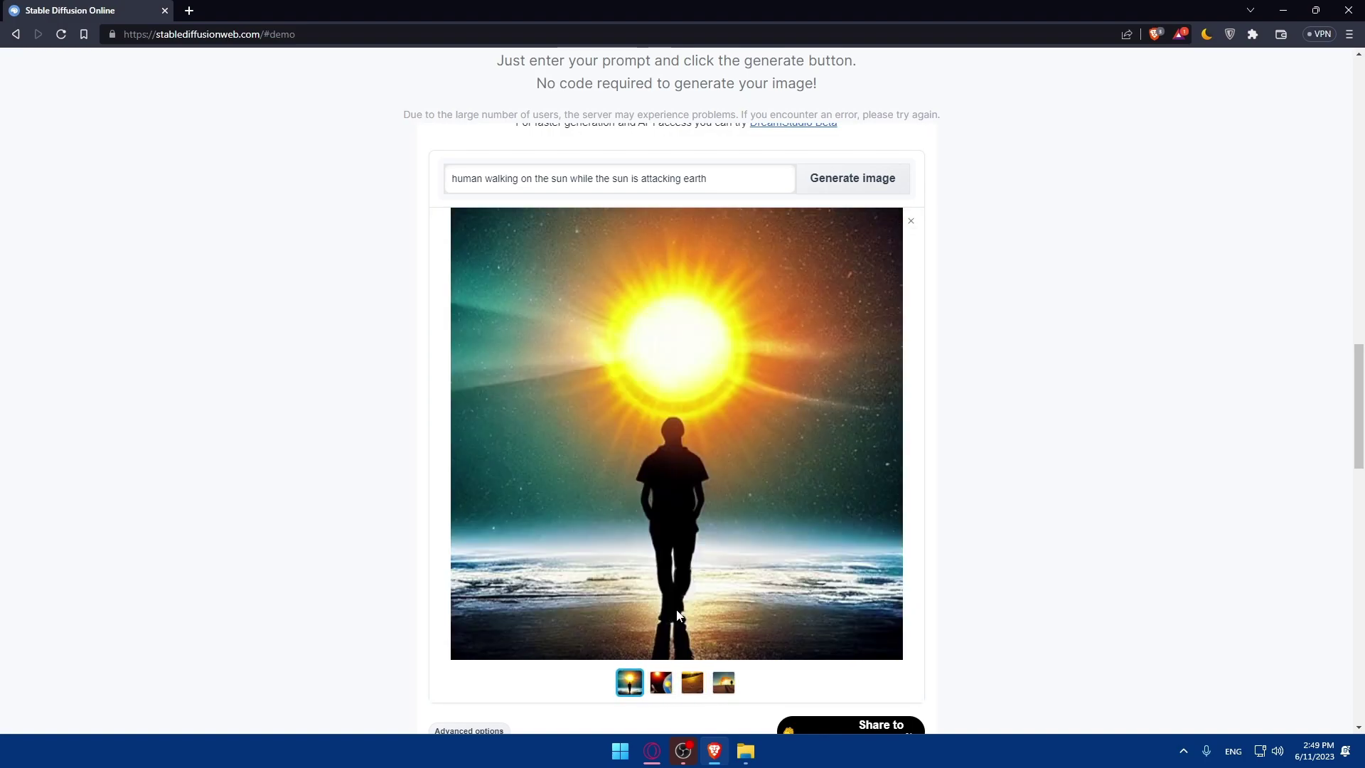
{"action": "left_click", "coordinate": [681, 414]}
{"action": "left_click", "coordinate": [681, 411]}
{"action": "left_click", "coordinate": [639, 504]}
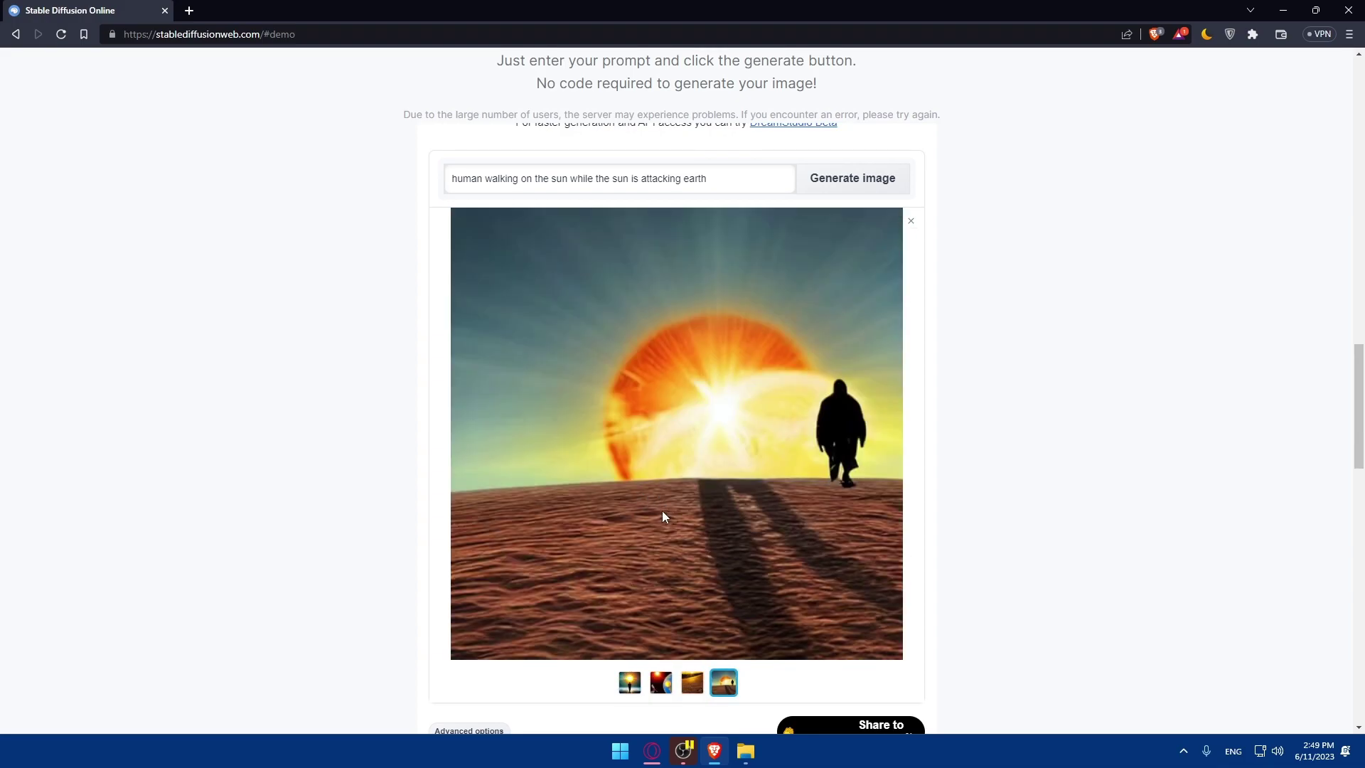
{"action": "left_click", "coordinate": [662, 511]}
{"action": "left_click", "coordinate": [715, 489]}
{"action": "left_click", "coordinate": [720, 487]}
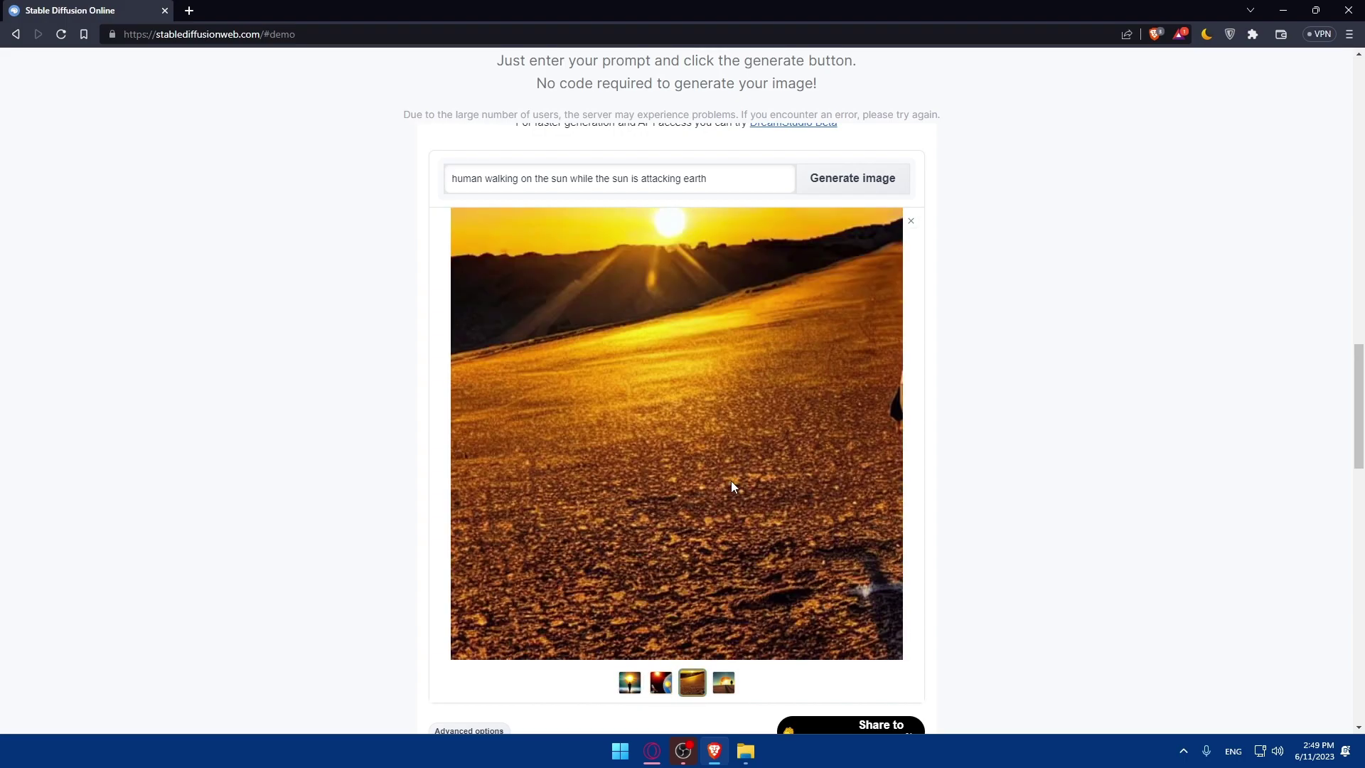
{"action": "left_click", "coordinate": [731, 479]}
{"action": "left_click", "coordinate": [733, 476]}
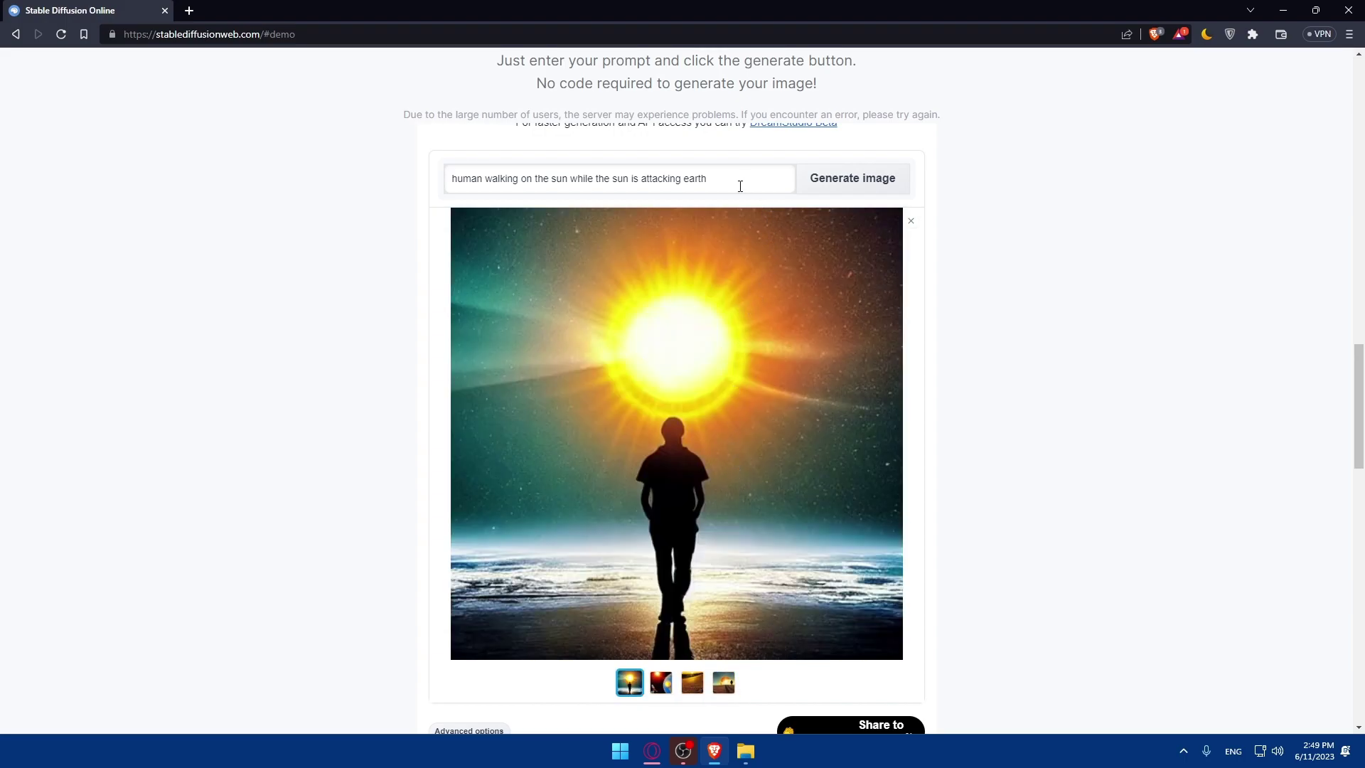
- Clear all text from the prompt box
{"action": "left_click_drag", "start_coordinate": [740, 183], "coordinate": [403, 196]}
{"action": "key", "text": "BackSpace"}
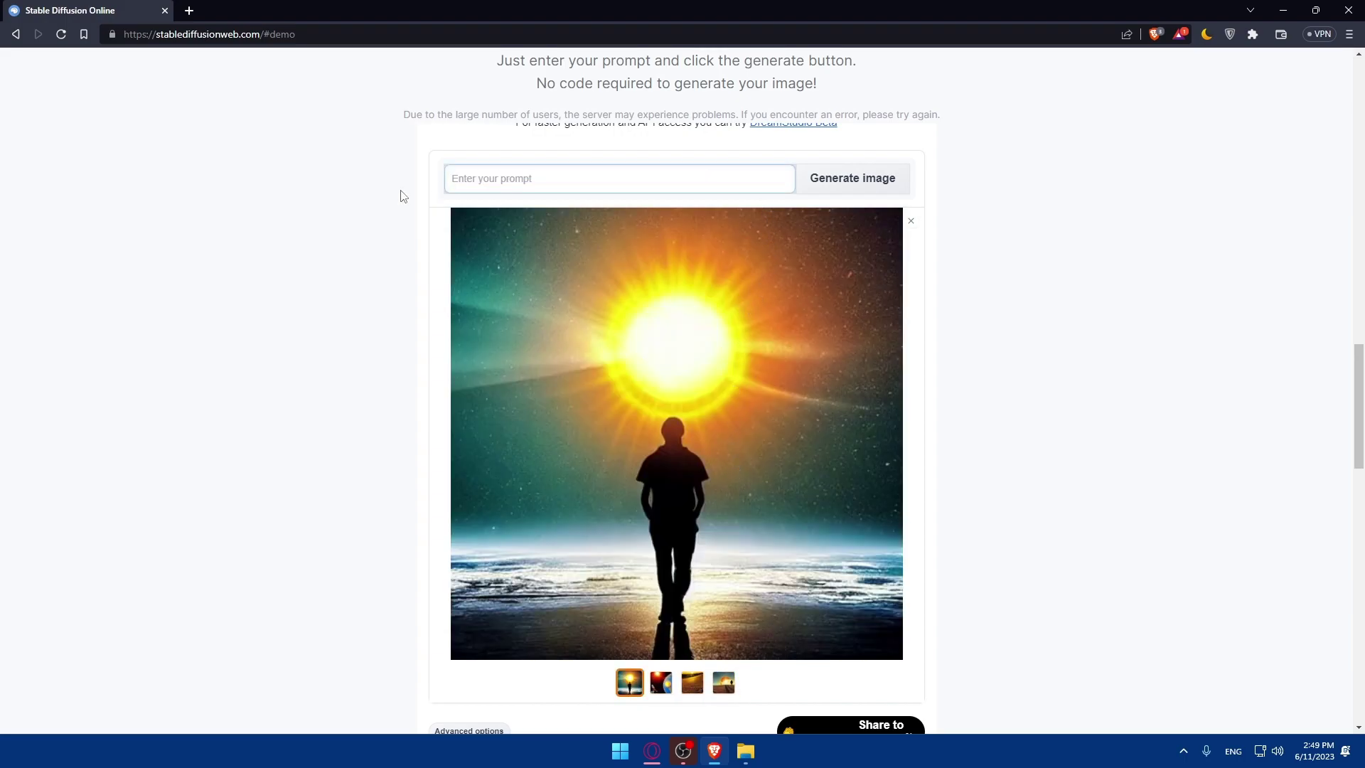
{"action": "type", "text": "--"}
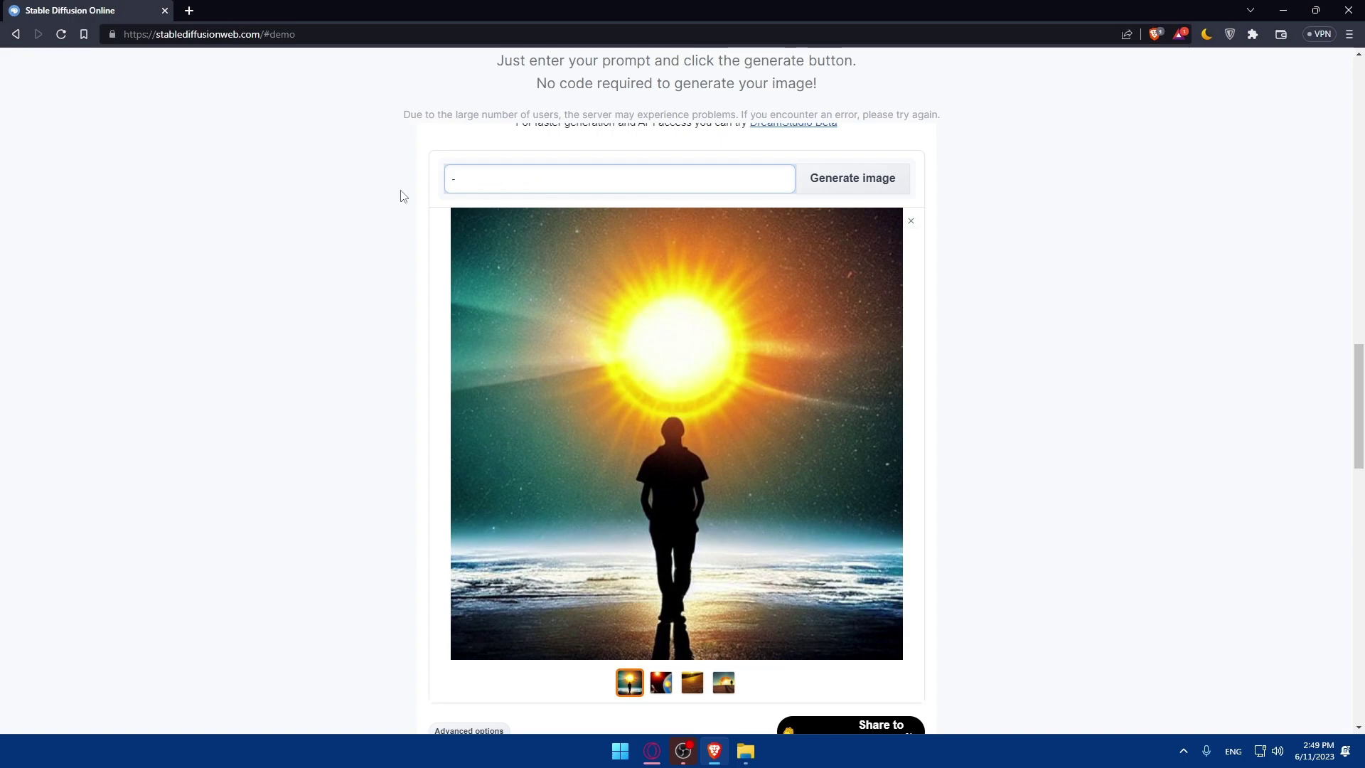
{"action": "key", "text": "BackSpace"}
- Close the enlarged image to return to the 2x2 grid of sun-themed images
{"action": "left_click", "coordinate": [1161, 403]}
{"action": "left_click", "coordinate": [911, 222]}
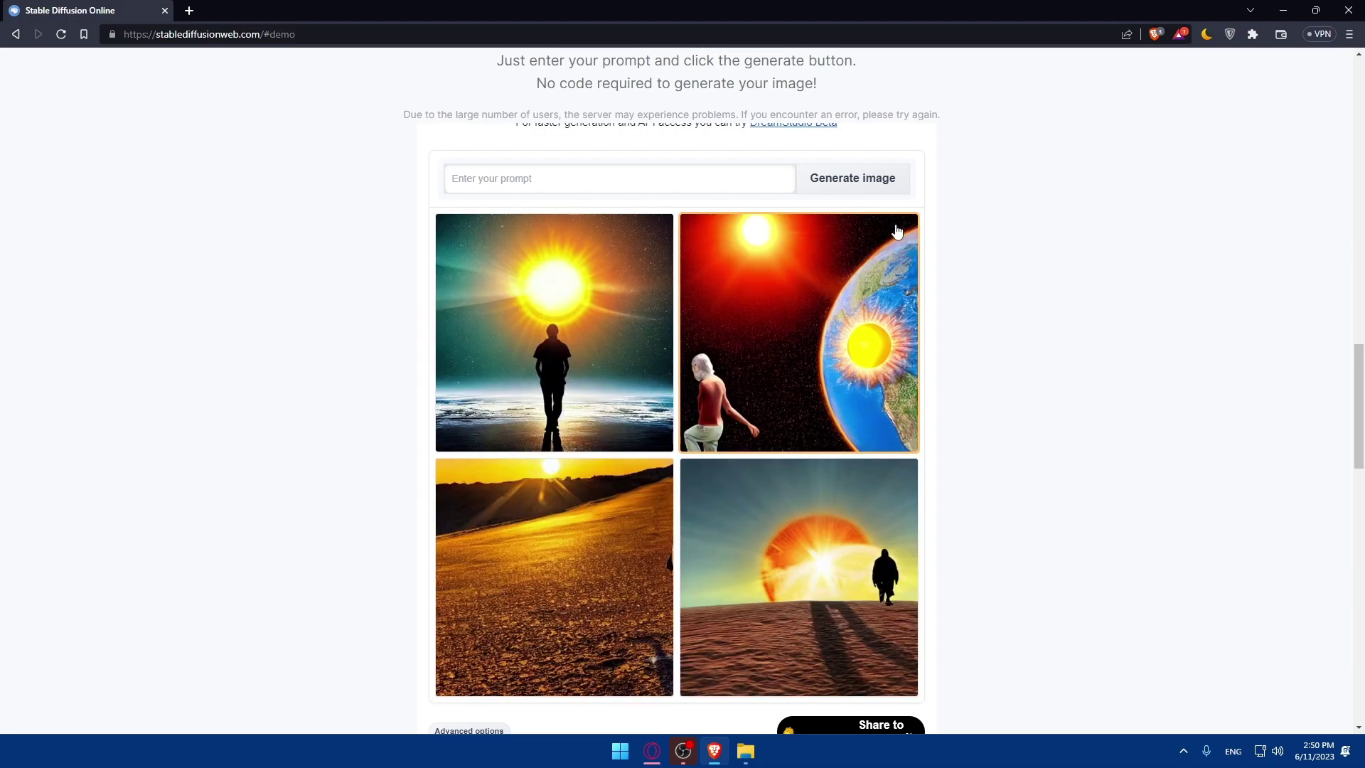
{"action": "scroll", "coordinate": [789, 334], "scroll_direction": "down", "scroll_amount": 7}
{"action": "scroll", "coordinate": [671, 414], "scroll_direction": "up", "scroll_amount": 5}
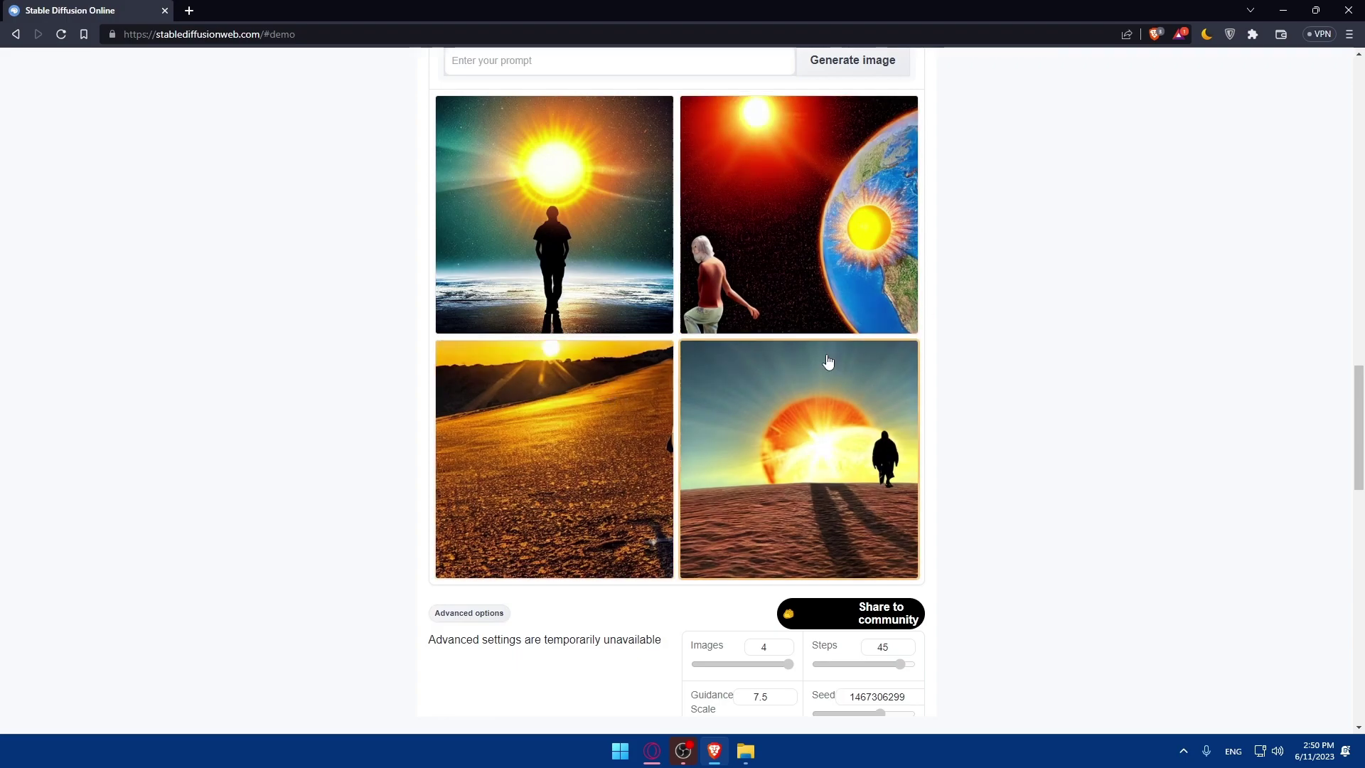
- Scroll up through the page sections, then back down to the Playground's blank output and Examples list
{"action": "scroll", "coordinate": [768, 327], "scroll_direction": "up", "scroll_amount": 10}
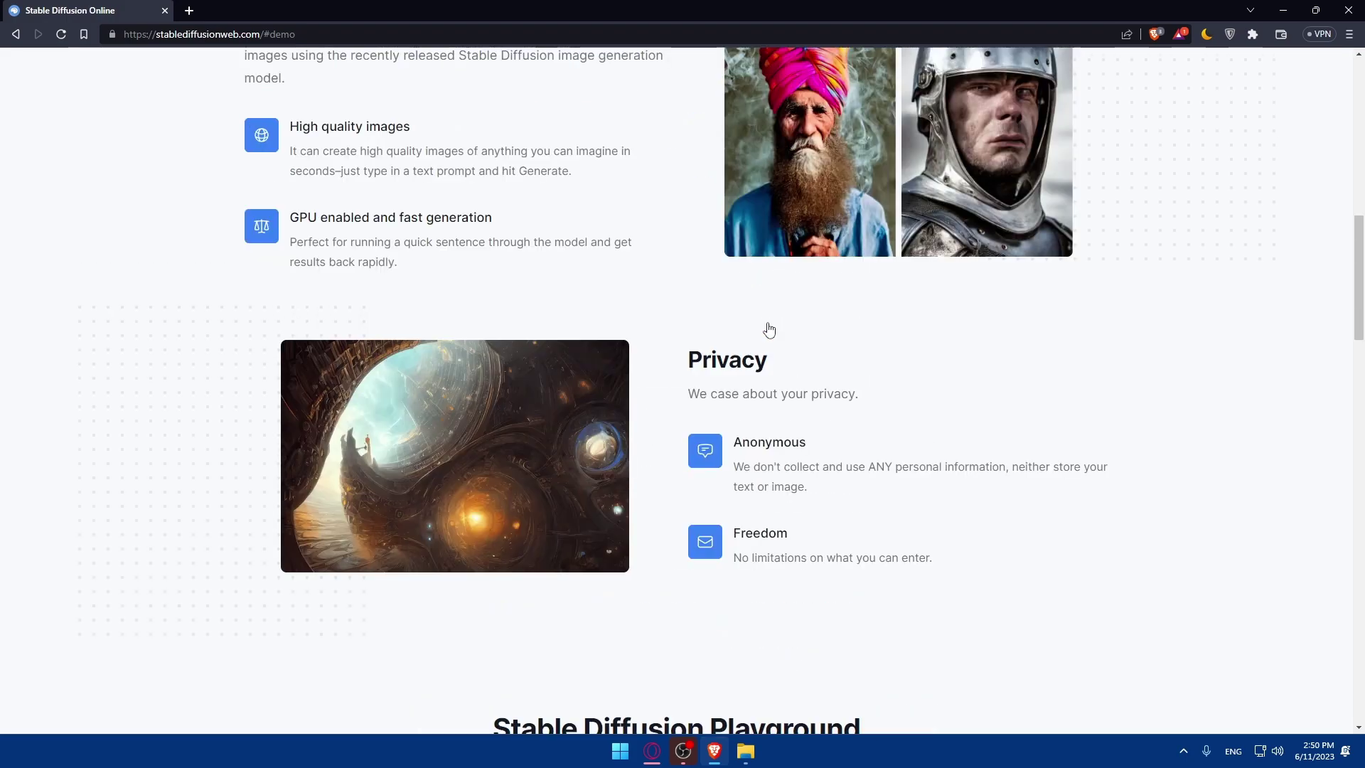
{"action": "scroll", "coordinate": [768, 328], "scroll_direction": "up", "scroll_amount": 5}
{"action": "scroll", "coordinate": [762, 335], "scroll_direction": "down", "scroll_amount": 2}
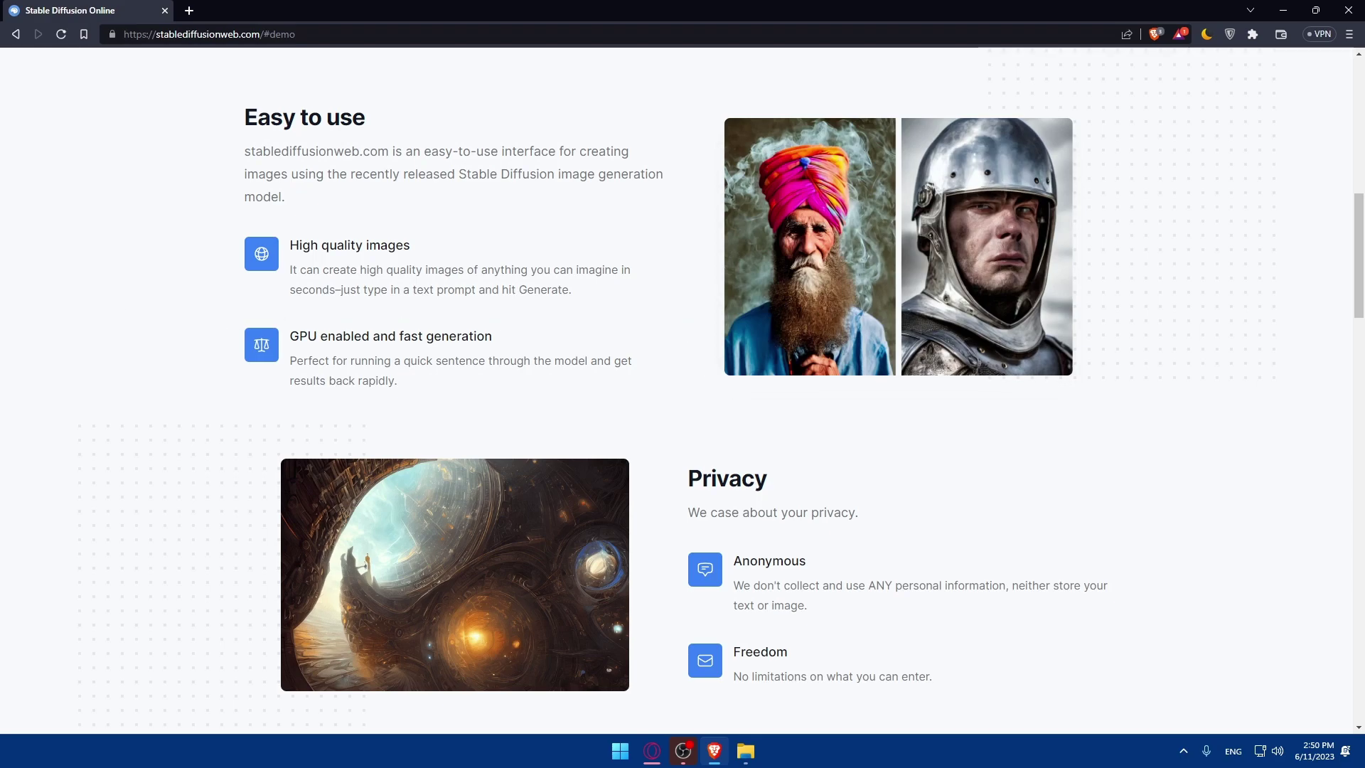
{"action": "scroll", "coordinate": [607, 356], "scroll_direction": "down", "scroll_amount": 5}
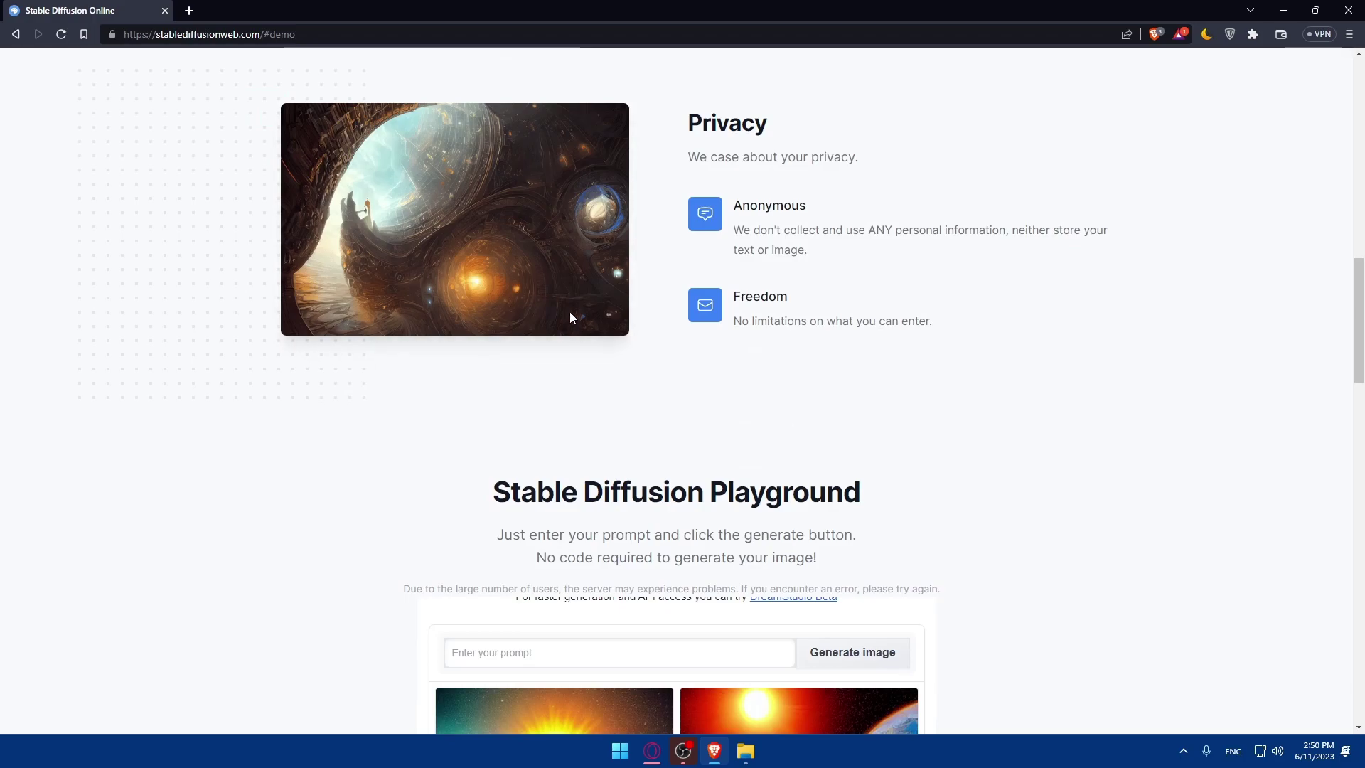
{"action": "scroll", "coordinate": [569, 313], "scroll_direction": "down", "scroll_amount": 2}
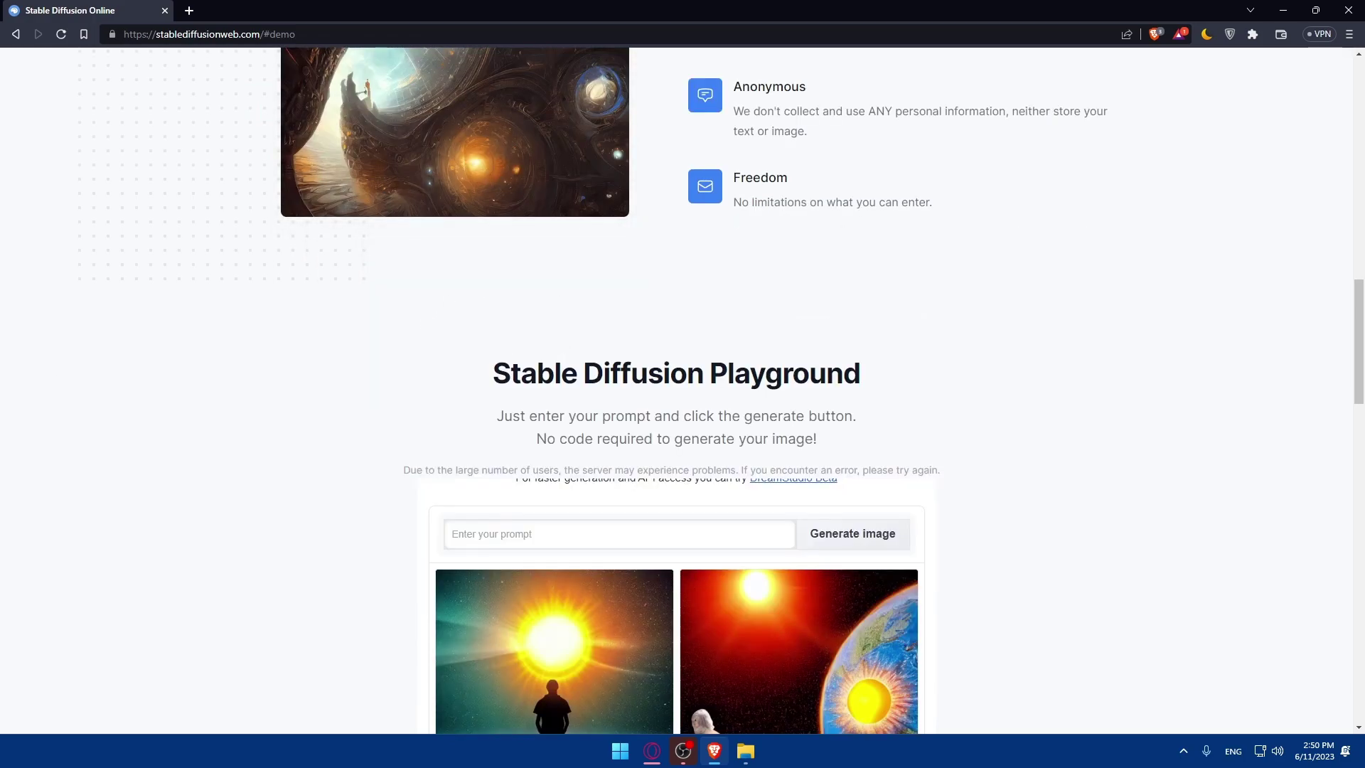
{"action": "scroll", "coordinate": [637, 280], "scroll_direction": "down", "scroll_amount": 7}
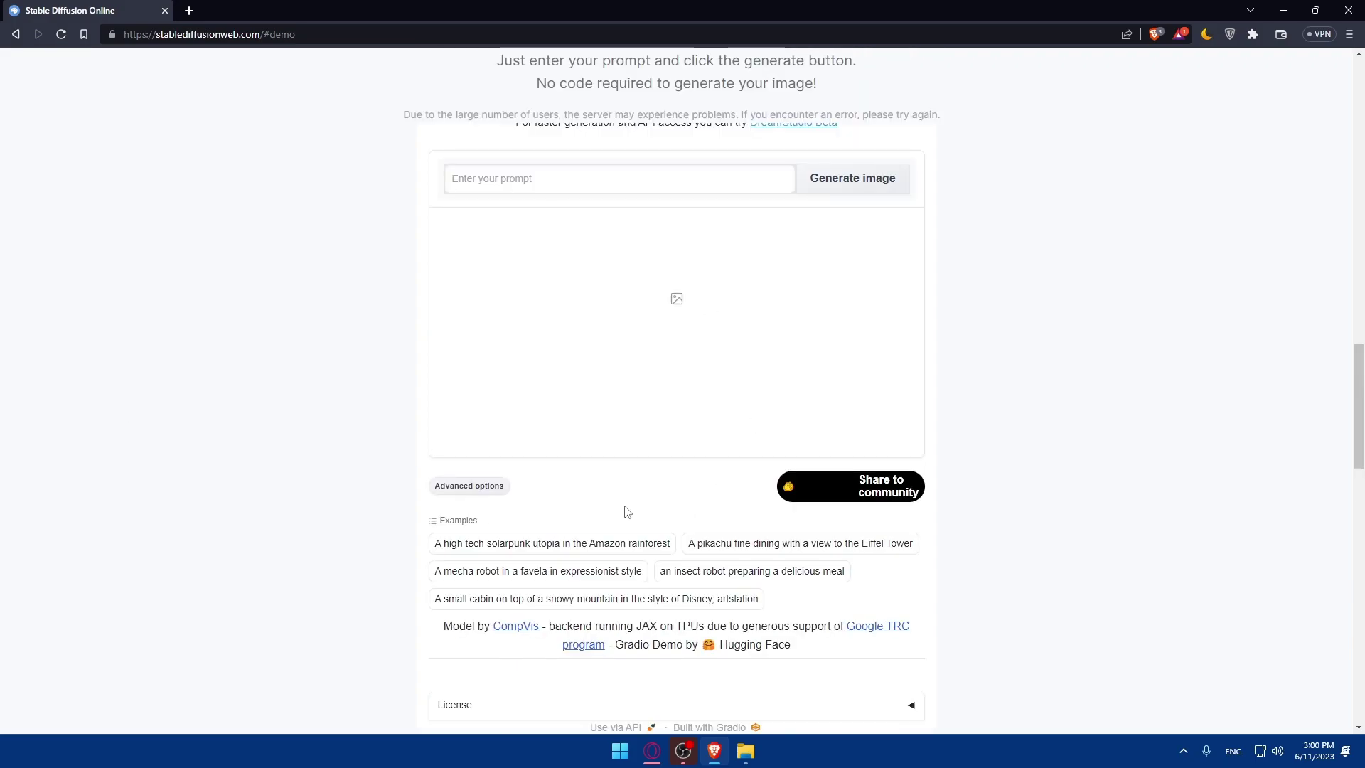
- Generate four images from the 'A high tech solarpunk utopia in the Amazon rainforest' example prompt
{"action": "left_click", "coordinate": [521, 550]}
{"action": "left_click", "coordinate": [865, 189]}
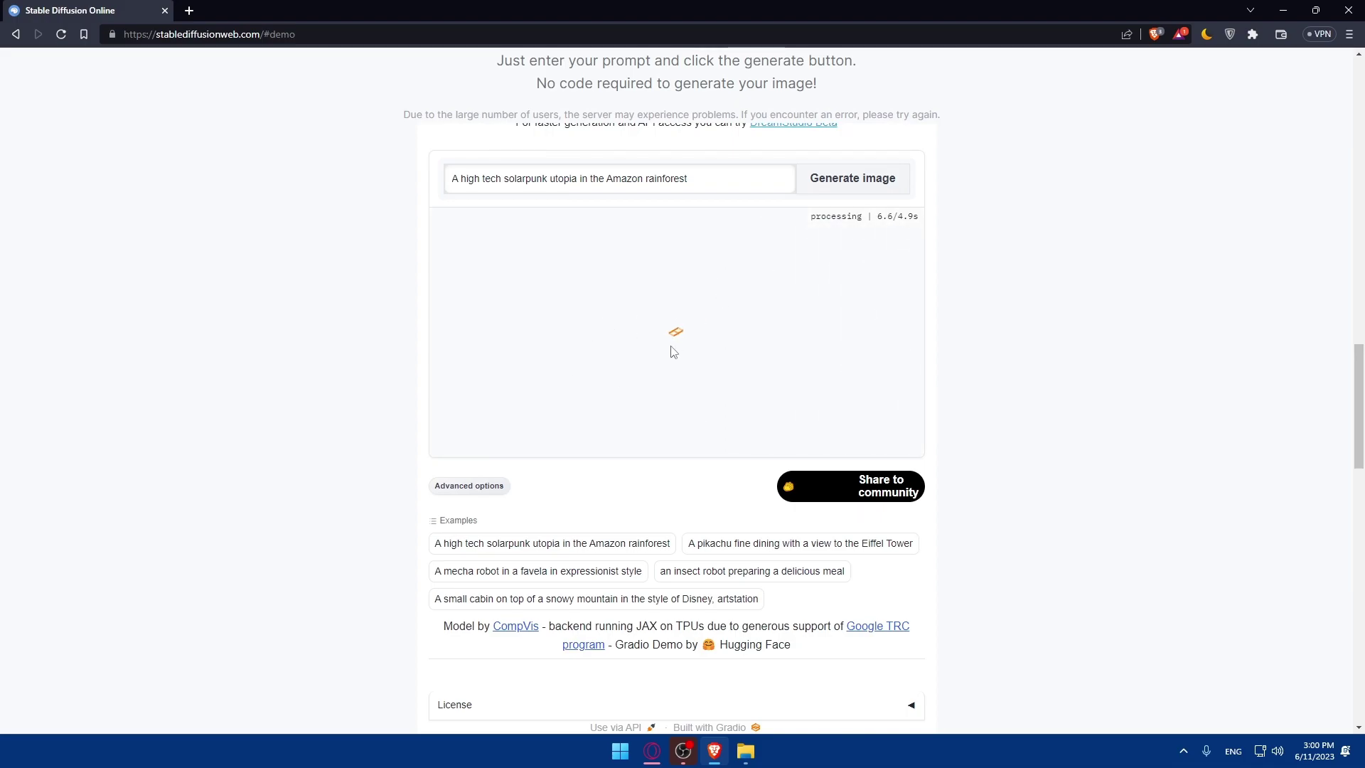
{"action": "scroll", "coordinate": [665, 359], "scroll_direction": "down", "scroll_amount": 2}
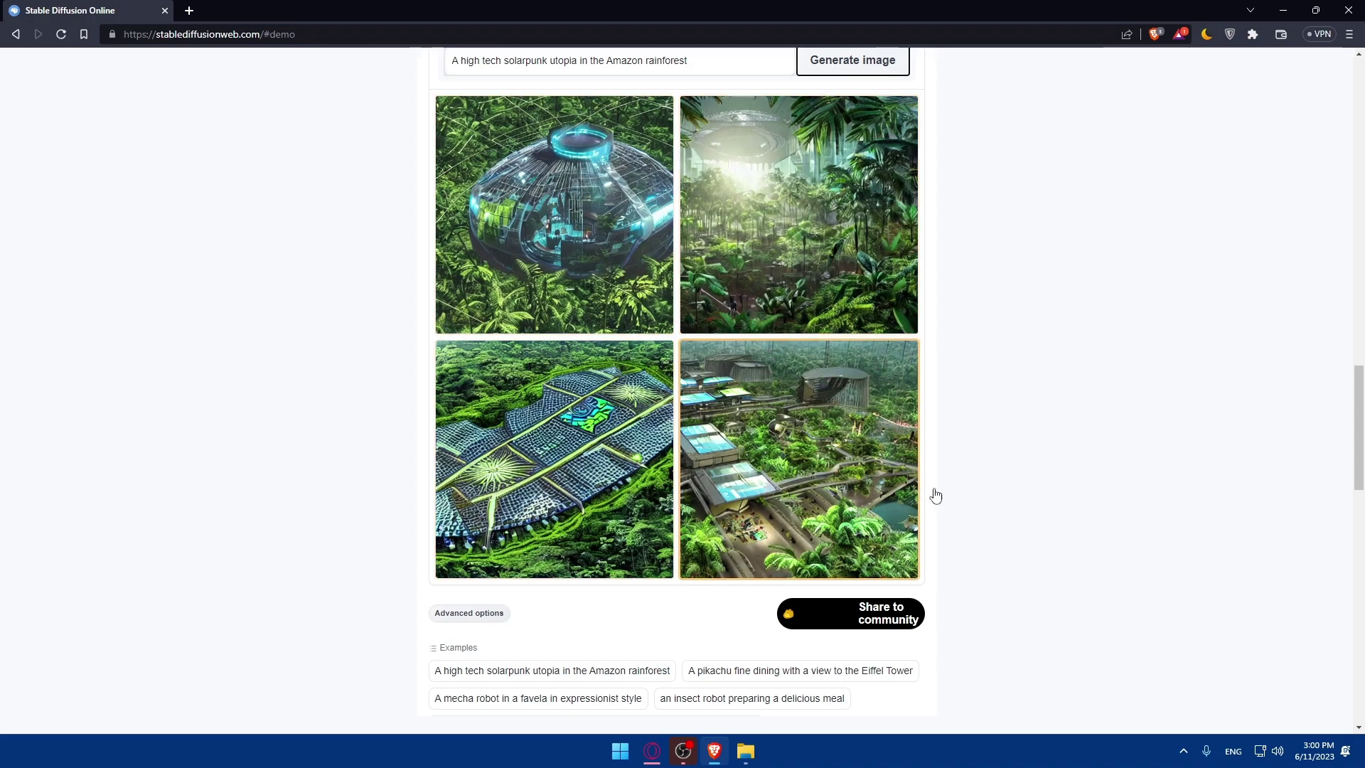
{"action": "scroll", "coordinate": [317, 499], "scroll_direction": "up", "scroll_amount": 2}
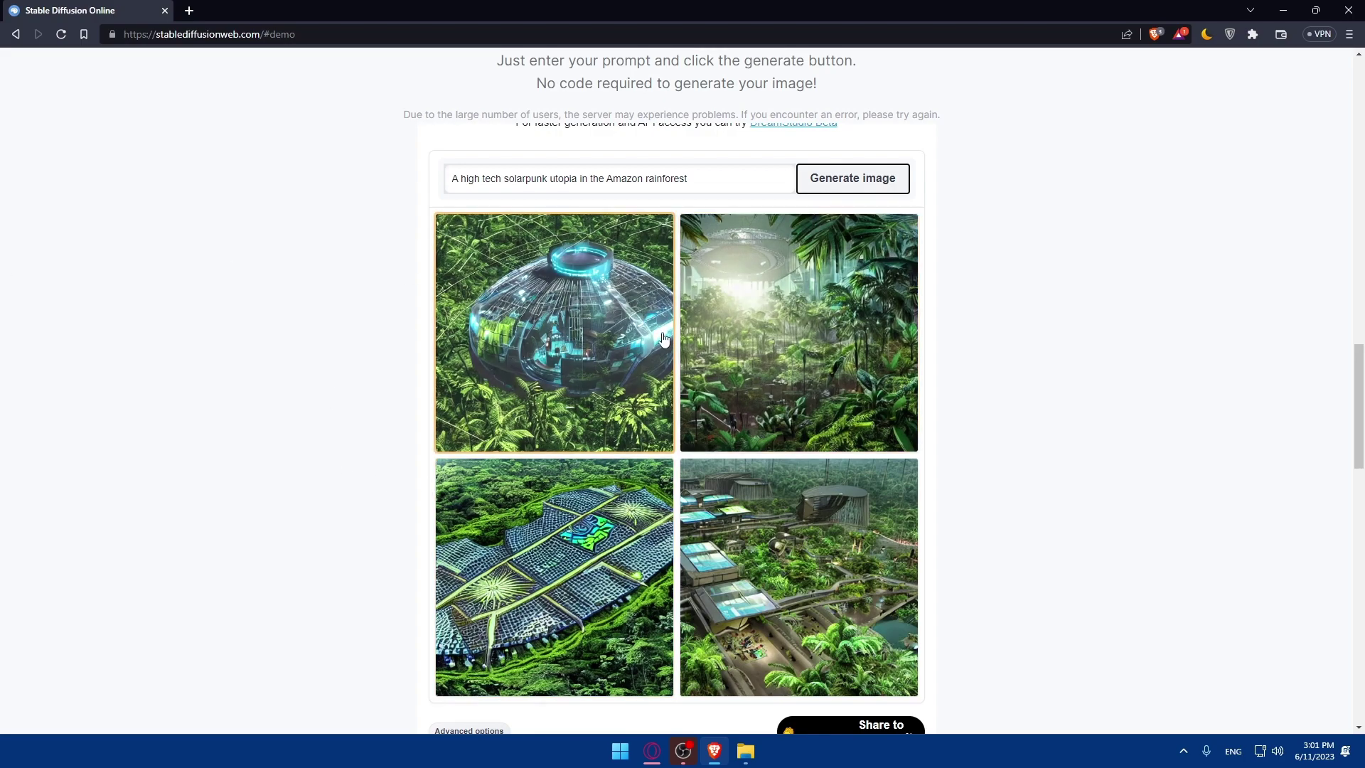
{"action": "scroll", "coordinate": [663, 339], "scroll_direction": "down", "scroll_amount": 2}
{"action": "scroll", "coordinate": [631, 374], "scroll_direction": "up", "scroll_amount": 2}
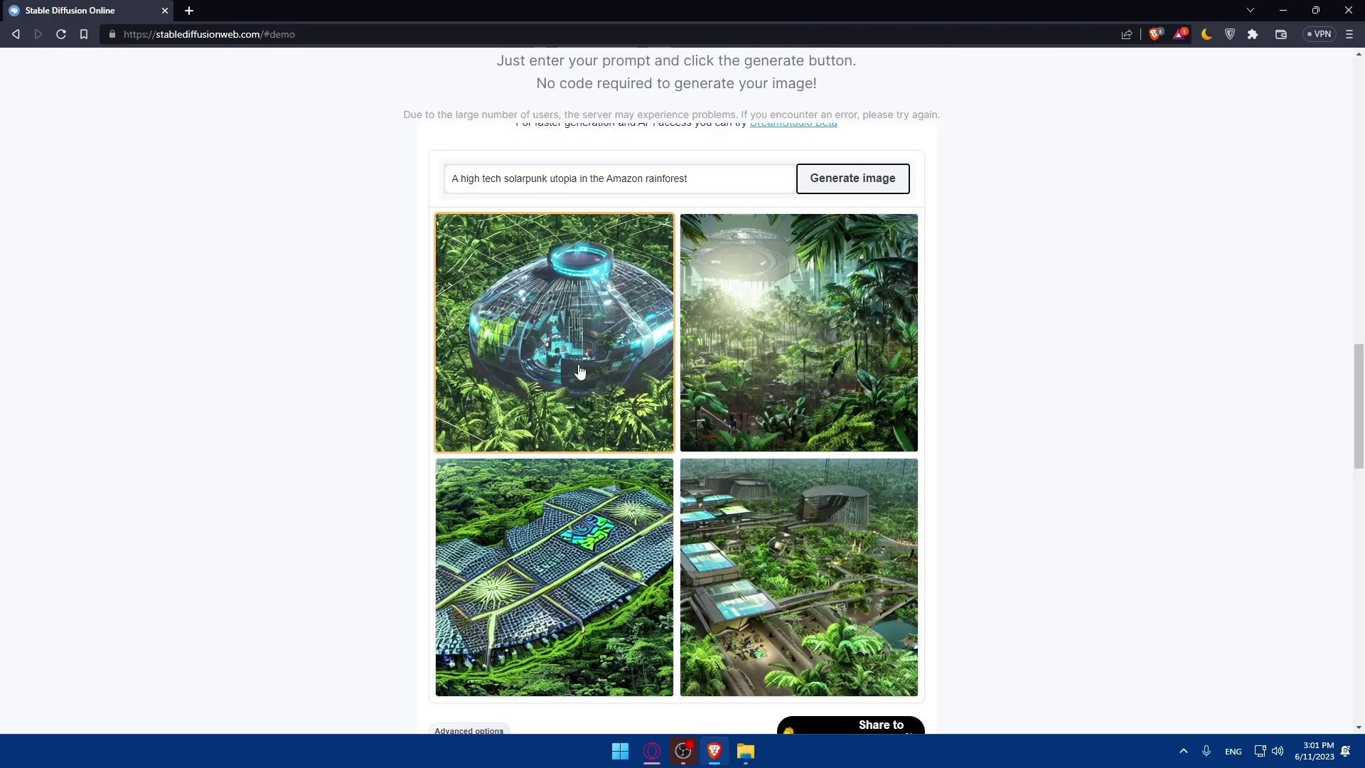